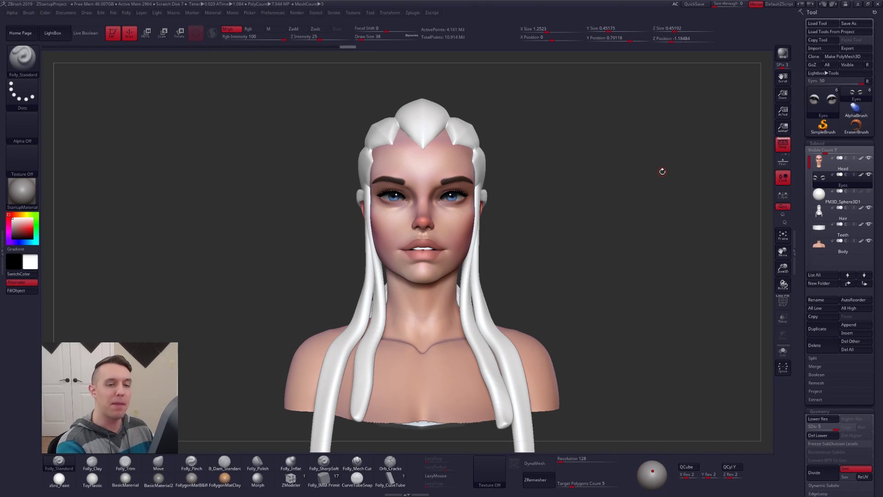
Turn off the painted colour on the Eyes subtool and drop the eyes to their lowest subdivision level.
alt+drag(500, 175, 576, 273)
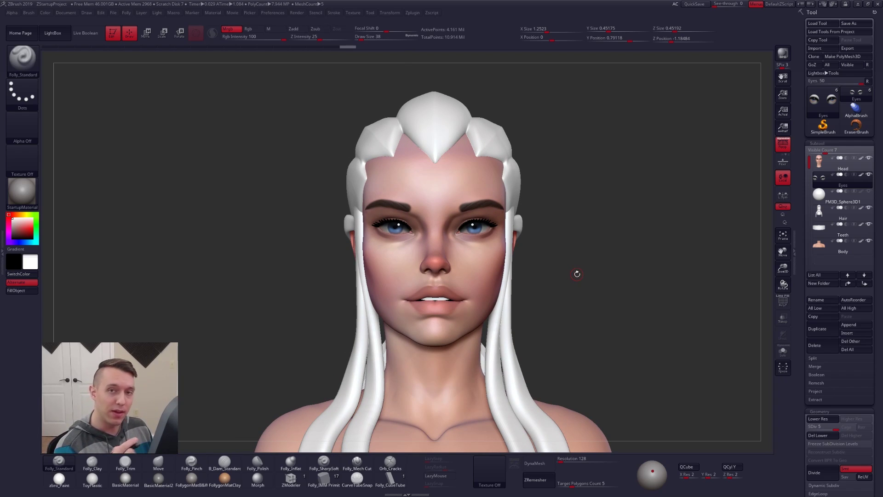
mouse_move(548, 241)
mouse_down()
mouse_move(556, 277)
mouse_move(548, 310)
mouse_up()
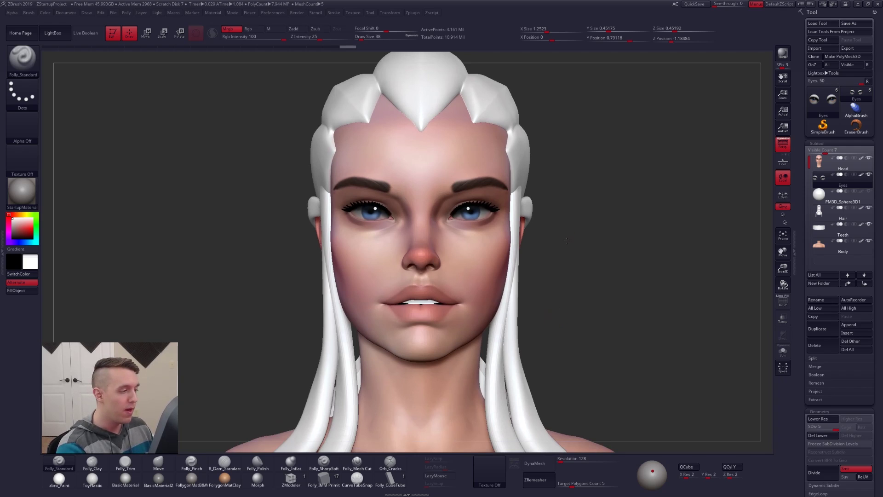
mouse_move(567, 241)
mouse_down()
mouse_move(554, 217)
mouse_move(559, 228)
mouse_up()
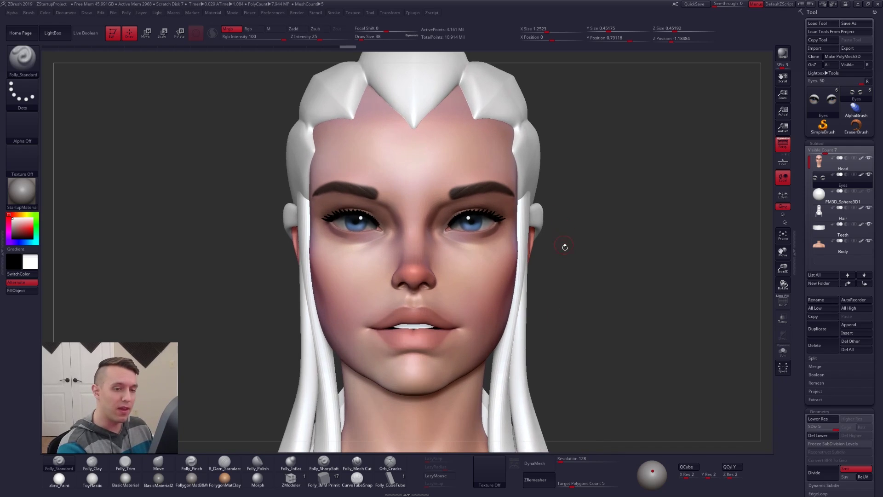
click(861, 175)
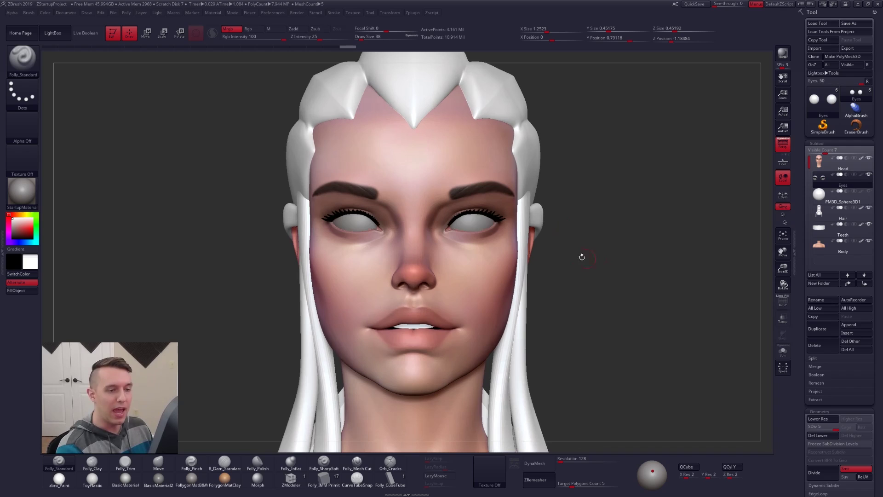
alt+drag(563, 268, 575, 286)
key(shift+d)
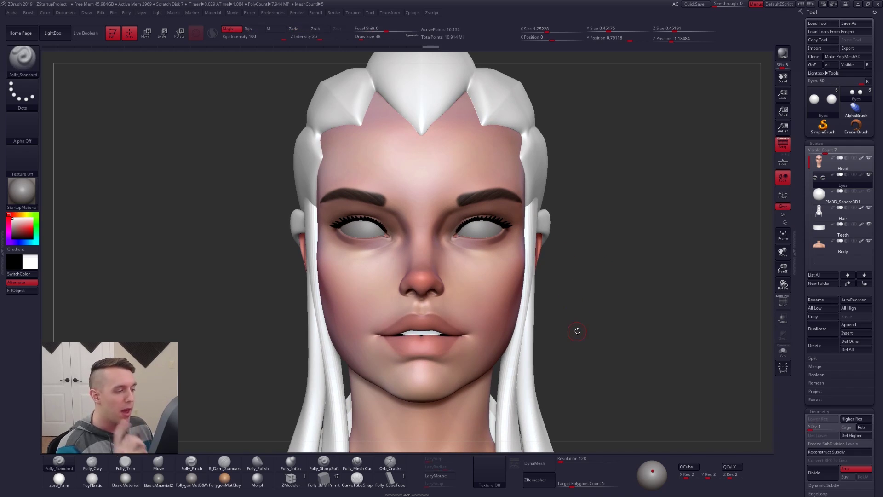
Isolate the eyeballs, inspect their polygon wireframe, and bring the rest of the bust back into view.
key(shift+s)
ctrl+right_drag(479, 227, 487, 299)
key(shift+f)
ctrl+right_drag(487, 299, 504, 254)
key(shift+f)
alt+right_drag(581, 329, 567, 321)
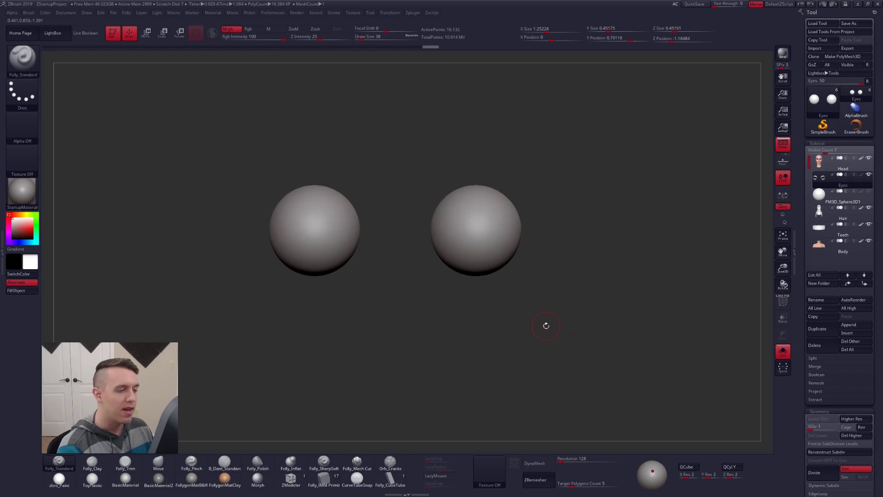
key(shift+s)
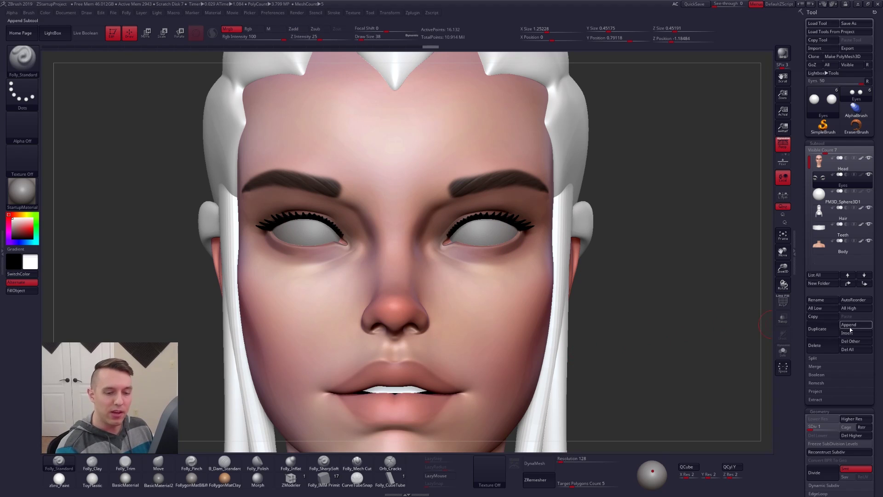
Look up the Sphere3D primitive among the meshes that can be appended as a subtool.
click(849, 325)
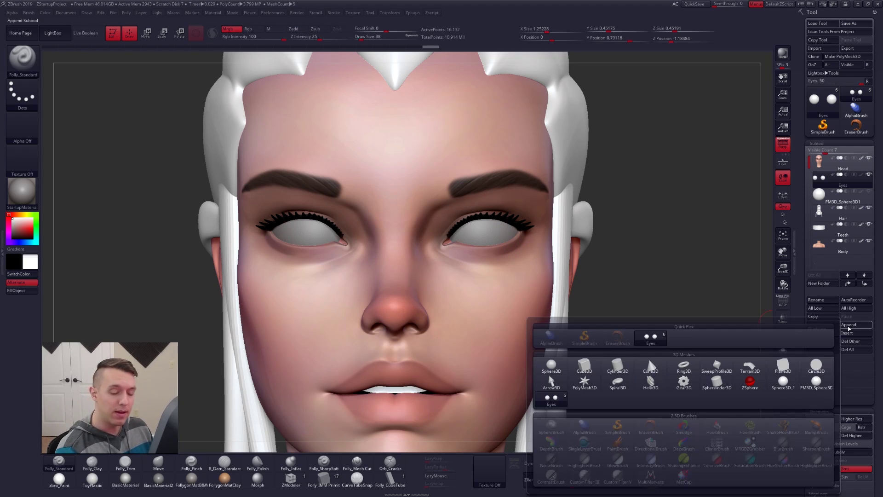
mouse_move(558, 370)
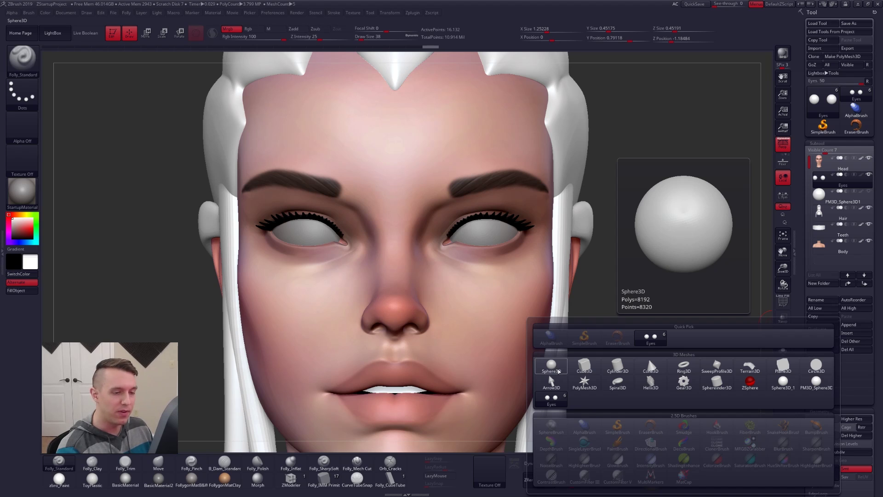
click(557, 371)
Isolate the PM3D_Sphere3D1 subtool and examine the wireframe around the sphere's pole.
click(821, 200)
key(alt+s)
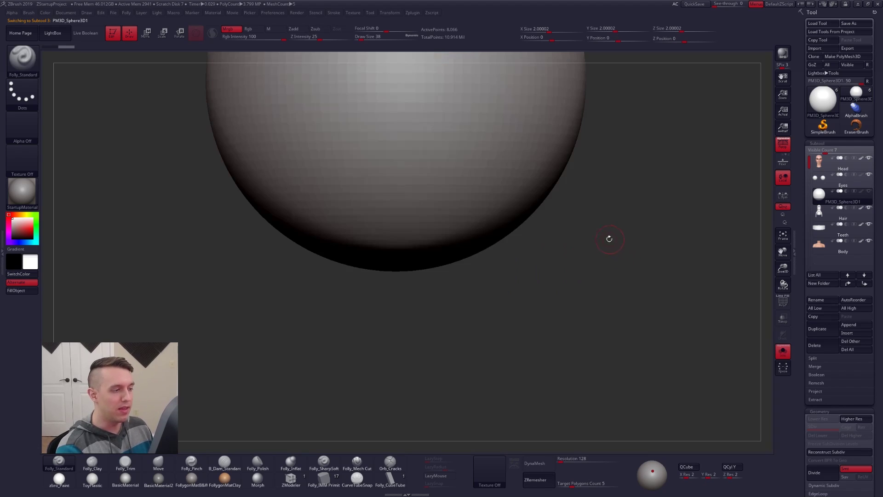
alt+drag(609, 239, 544, 283)
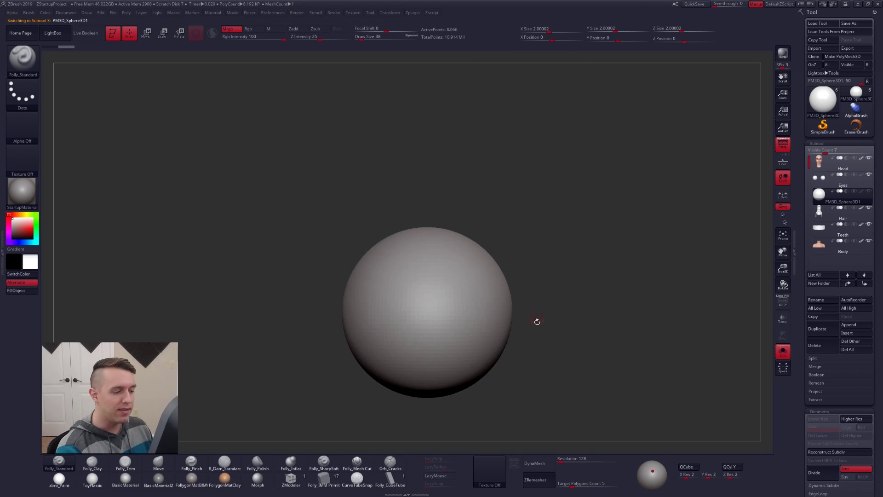
drag(537, 322, 508, 343)
mouse_move(582, 313)
alt+right_down()
mouse_move(513, 248)
mouse_move(537, 221)
mouse_move(510, 286)
alt+right_up()
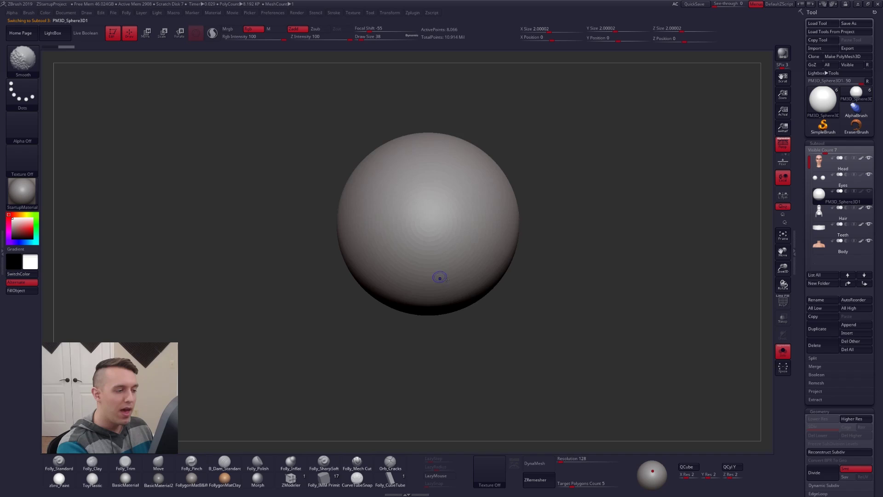
key(shift+f)
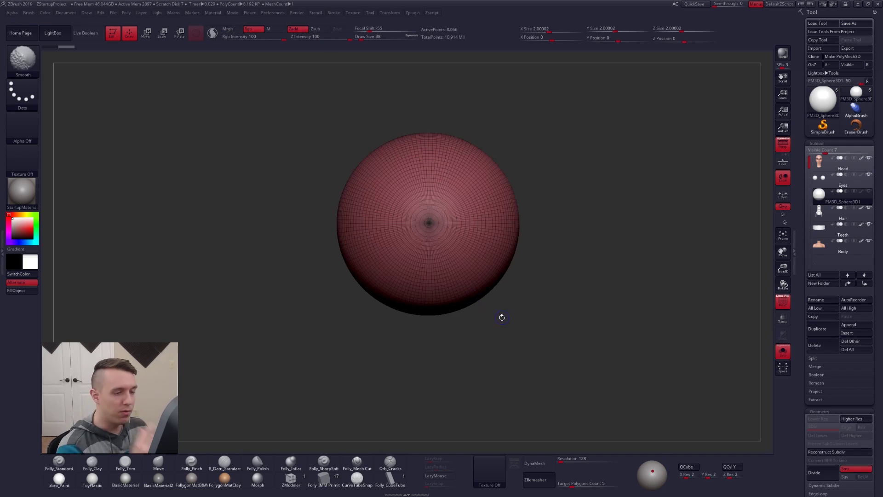
key(shift+f)
Make the Eyes subtool active again and show the eyes together with the whole bust.
click(821, 179)
alt+right_drag(570, 315, 555, 208)
key(shift+s)
ctrl+right_drag(468, 231, 543, 299)
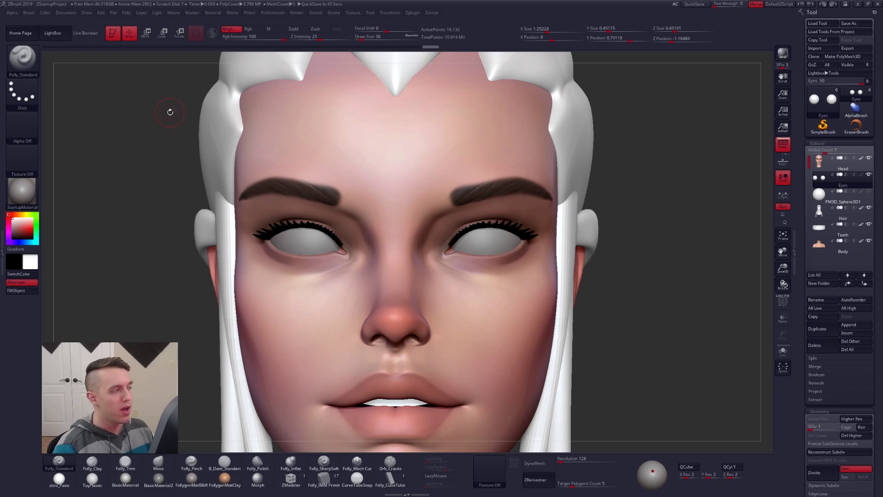
drag(640, 184, 637, 154)
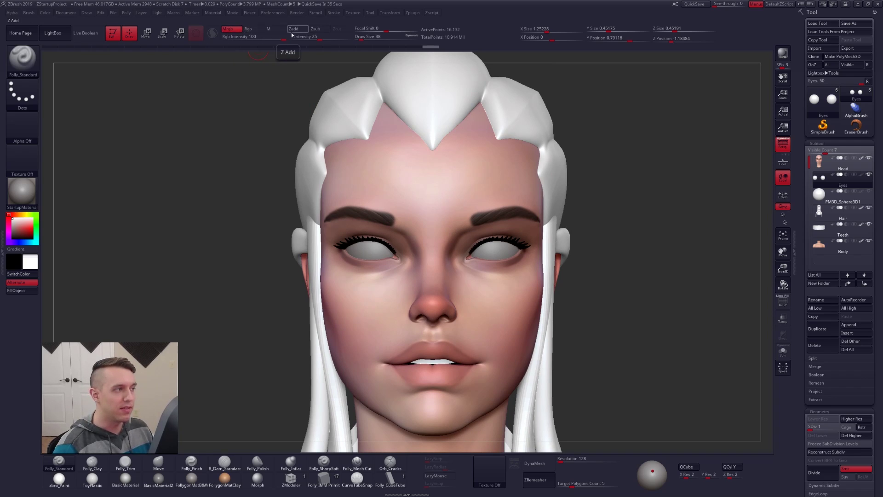
Choose the ToyPlastic material and fill the Eyes subtool with it in white.
click(315, 29)
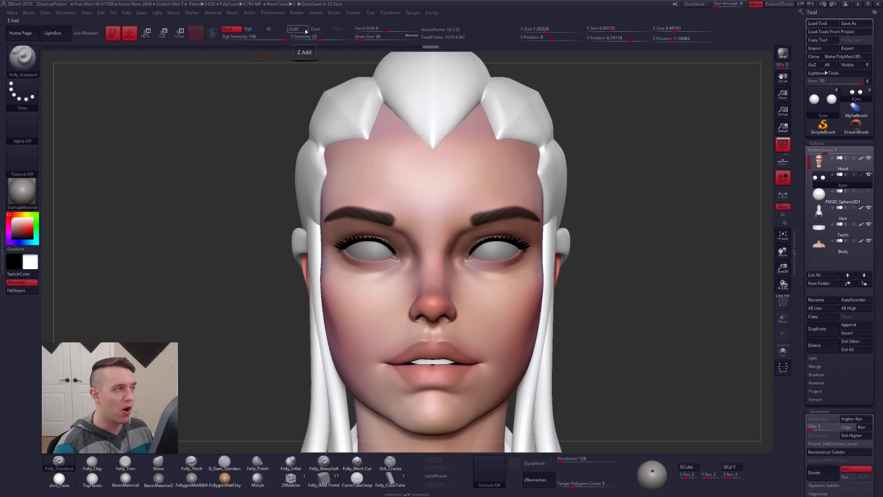
click(22, 191)
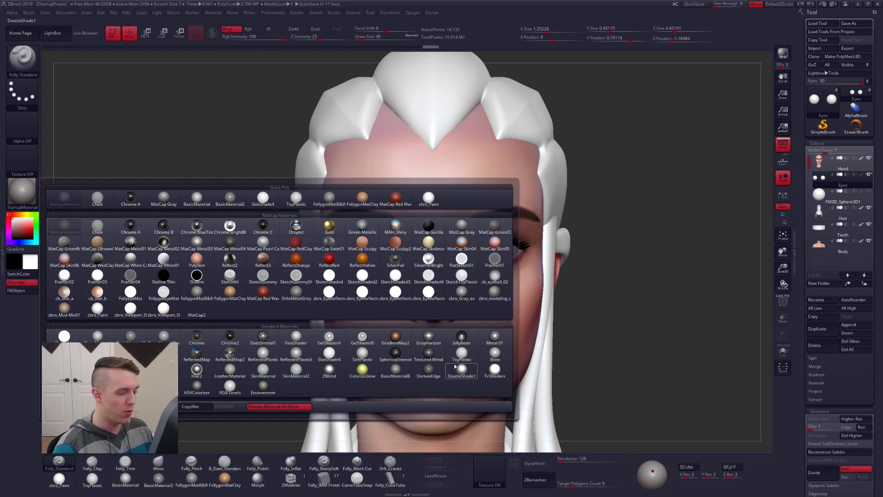
mouse_move(457, 357)
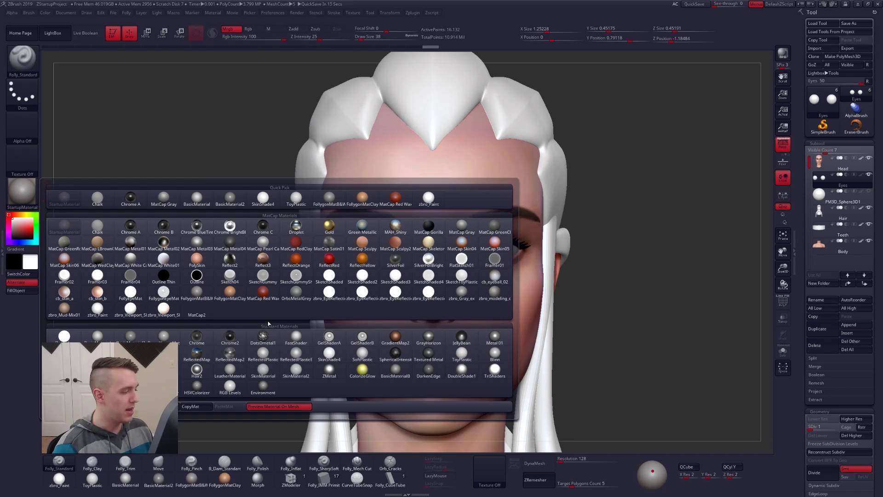
click(463, 351)
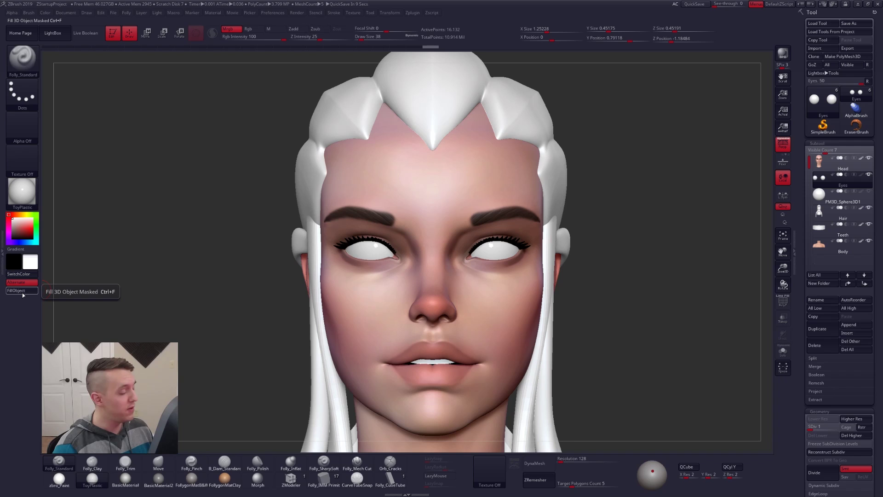
drag(228, 398, 241, 282)
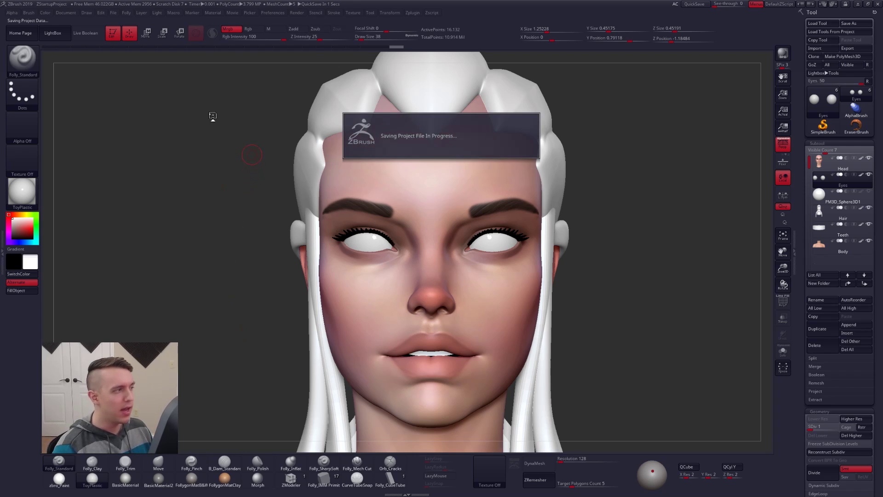
Switch the brush to Rgb colour only and set its Rgb Intensity to 10.
drag(279, 38, 247, 37)
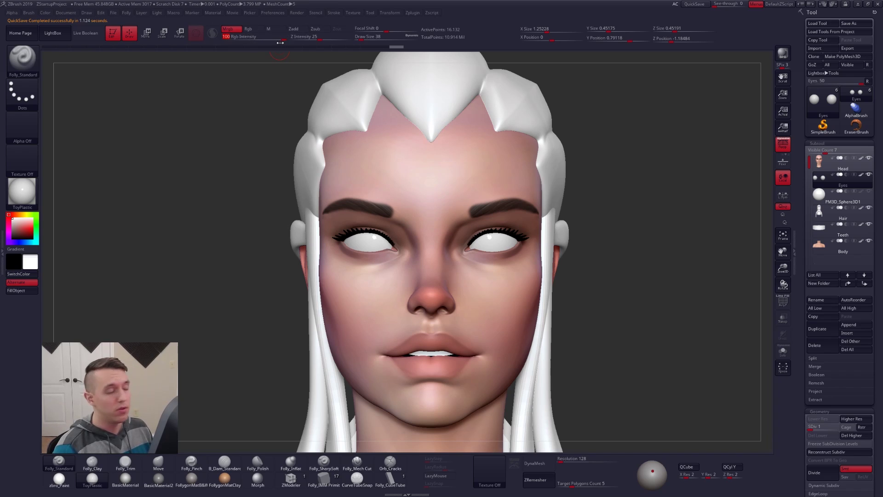
click(256, 29)
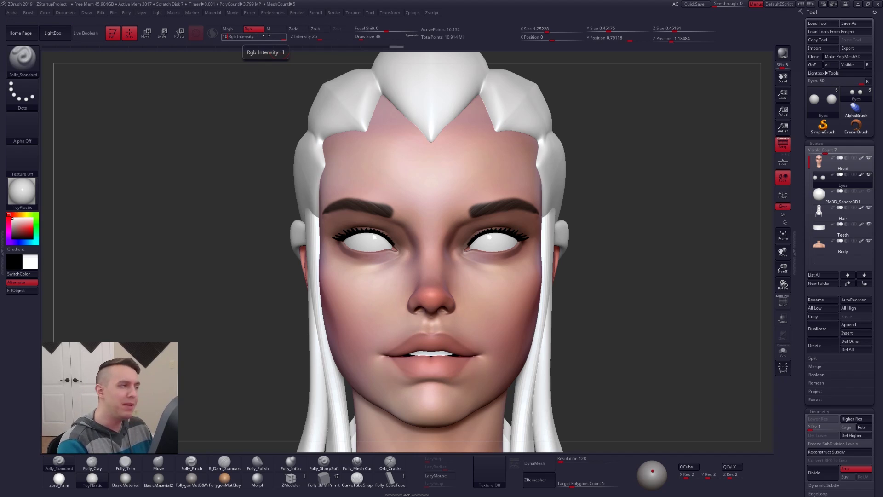
key(Tab)
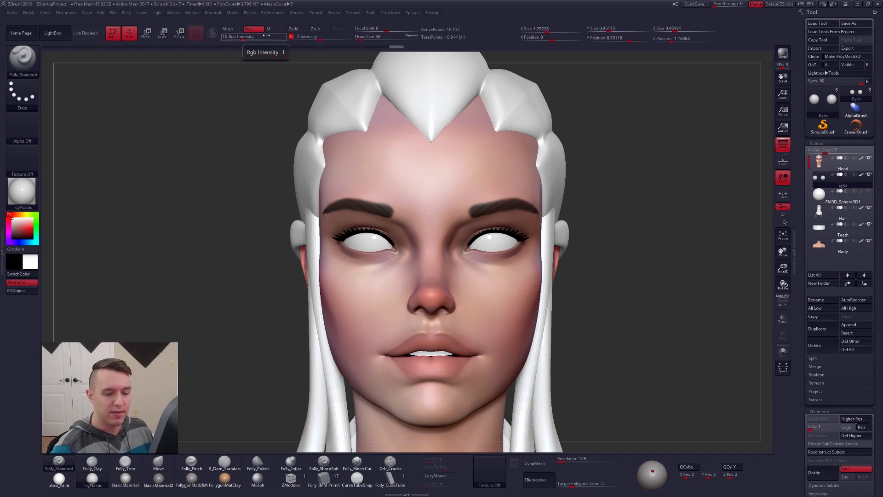
Raise the isolated eyes to subdivision level 5 and refill them in Mrgb mode at an Rgb Intensity of 100.
drag(635, 305, 620, 311)
key(shift+s)
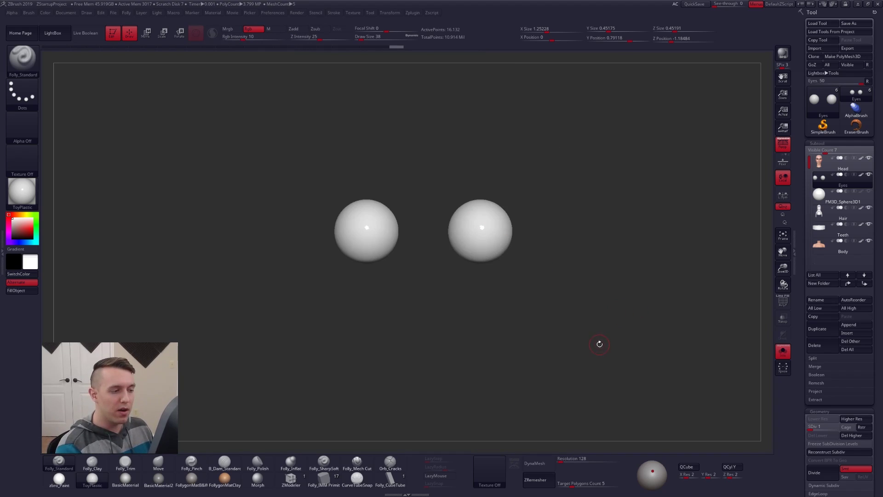
ctrl+right_drag(497, 244, 514, 303)
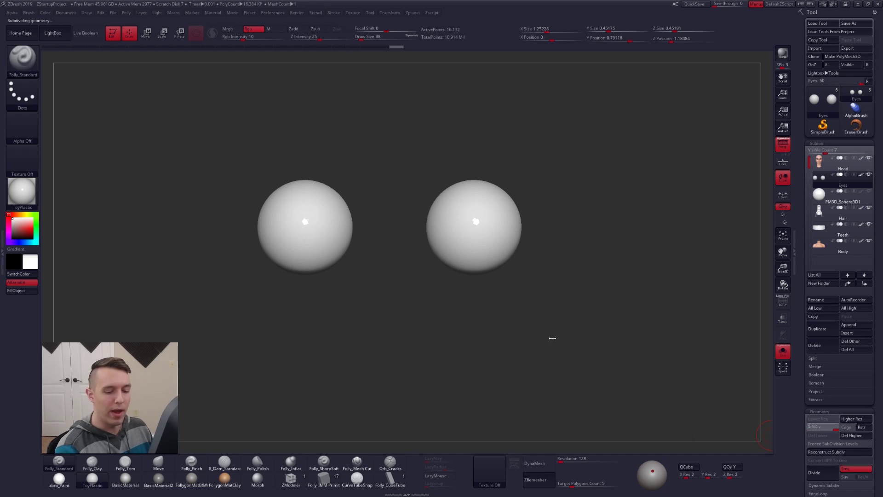
alt+drag(502, 256, 506, 277)
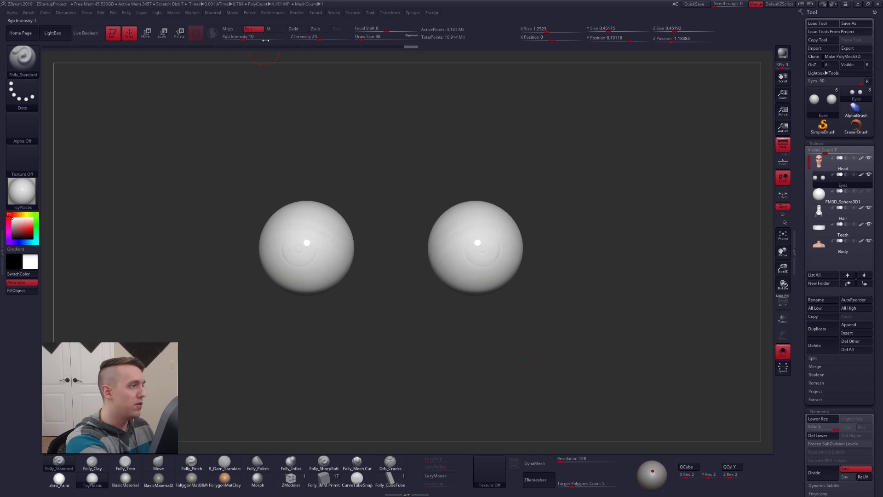
drag(248, 38, 341, 37)
key(Return)
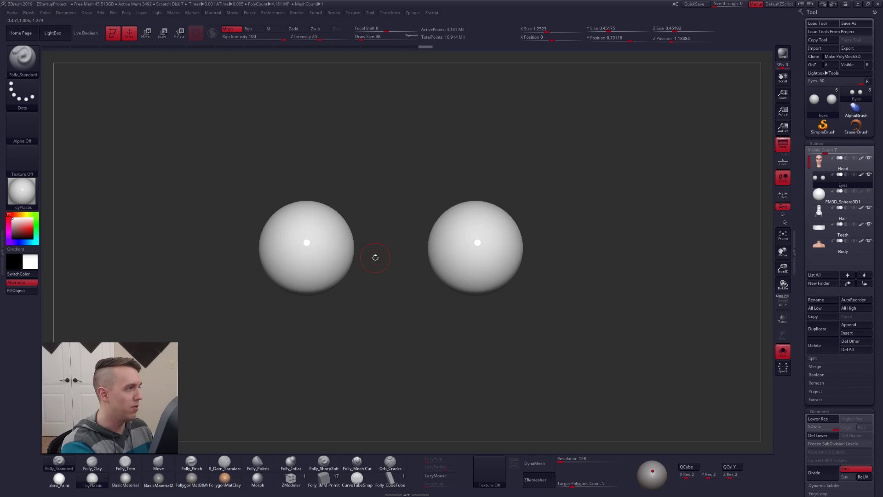
Set the brush to paint only Rgb colour at an Rgb Intensity of 10.
click(248, 29)
click(244, 37)
text(12)
key(BackSpace)
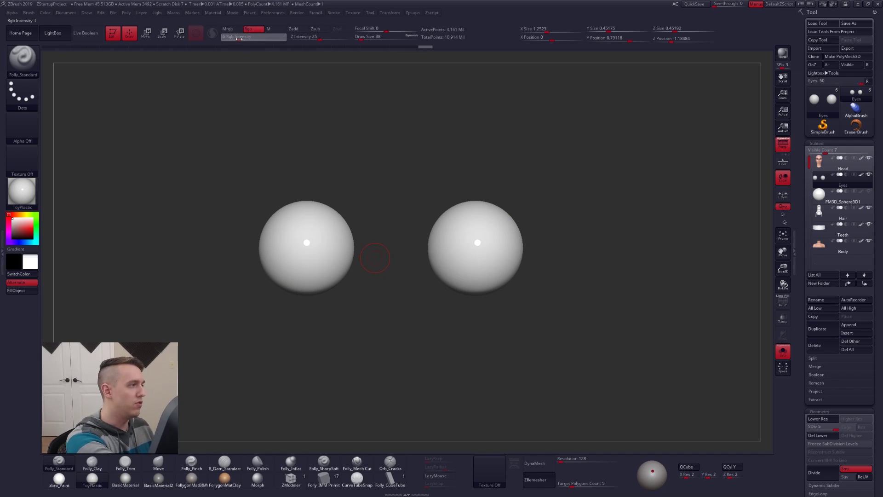
text(0)
key(Return)
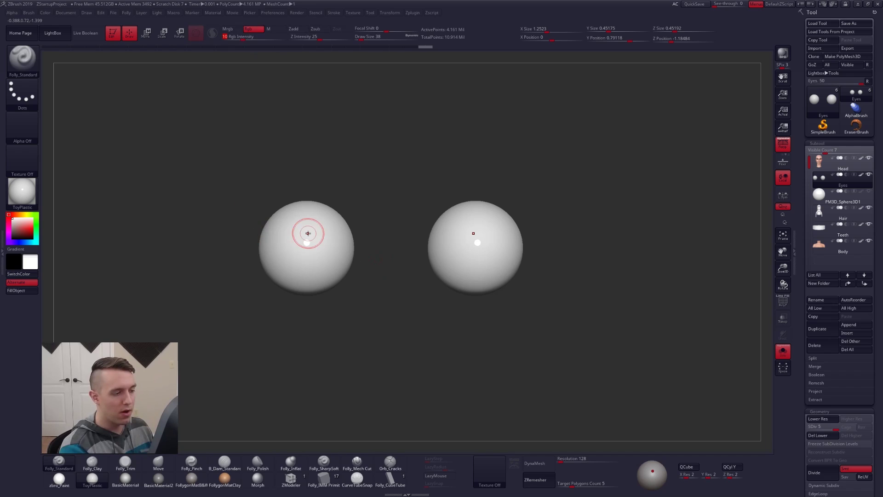
Show the eyes within the full head, pick a medium grey, and fill them with it at low intensity.
alt+right_drag(498, 274, 530, 282)
alt+right_drag(586, 346, 575, 353)
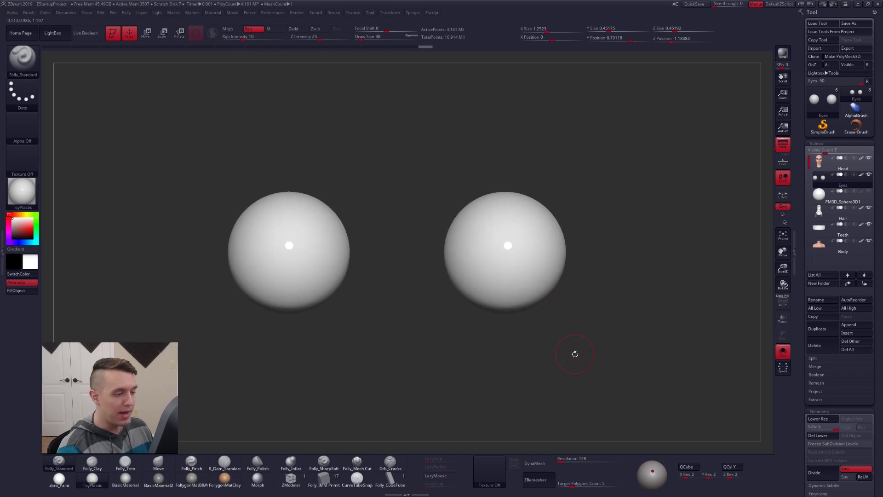
key(shift+s)
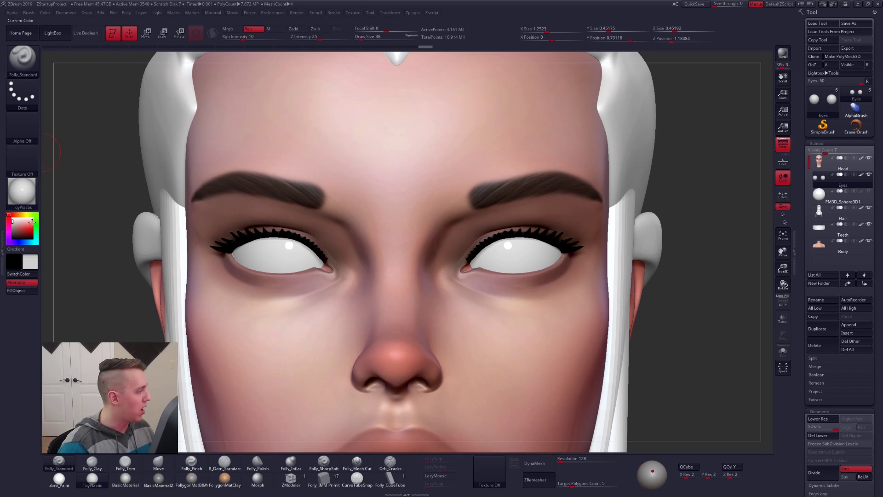
drag(18, 233, 11, 229)
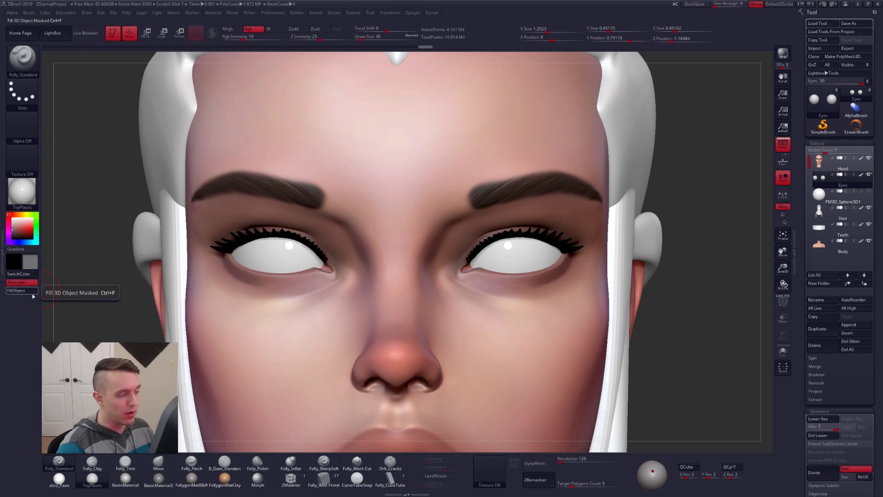
click(32, 295)
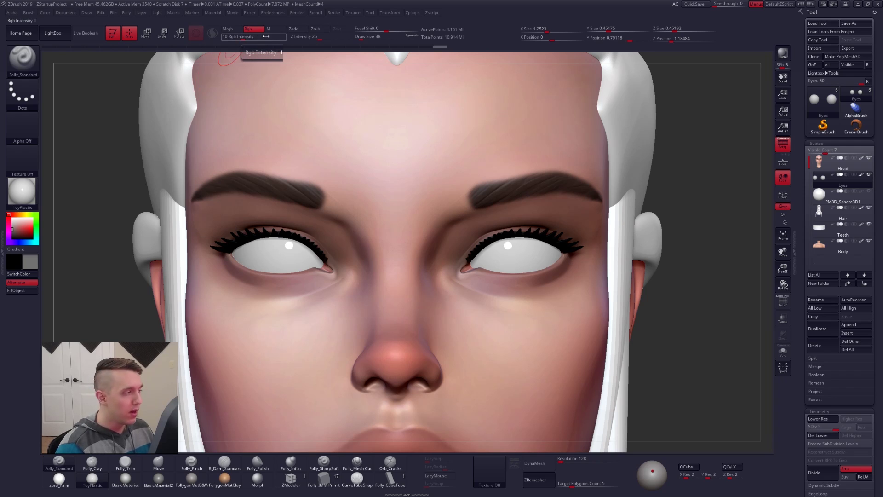
Isolate the eyes again and undo the grey fill.
key(alt+s)
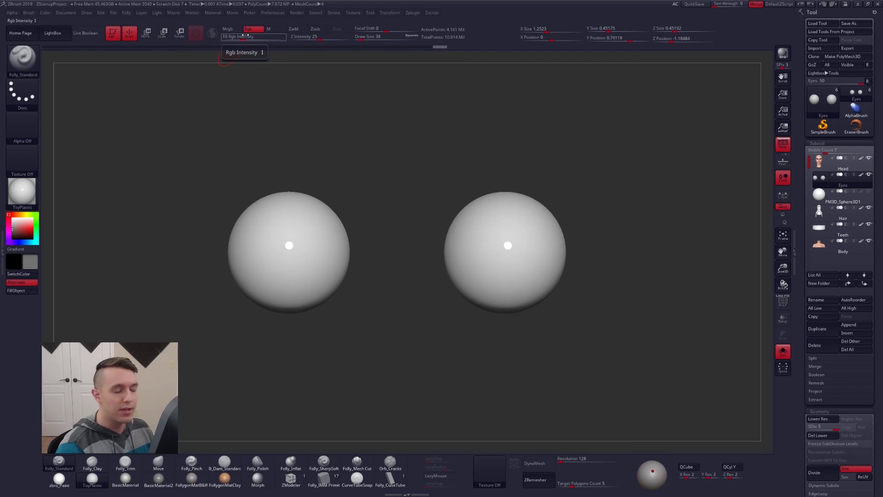
key(ctrl)
key(ctrl+z)
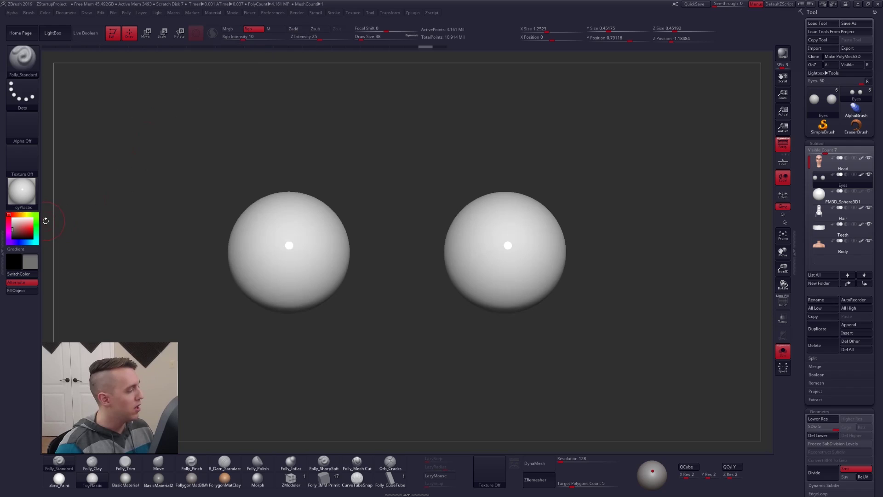
Darken the isolated eyes slightly with a low-intensity black fill and show them within the full head.
drag(19, 231, 8, 243)
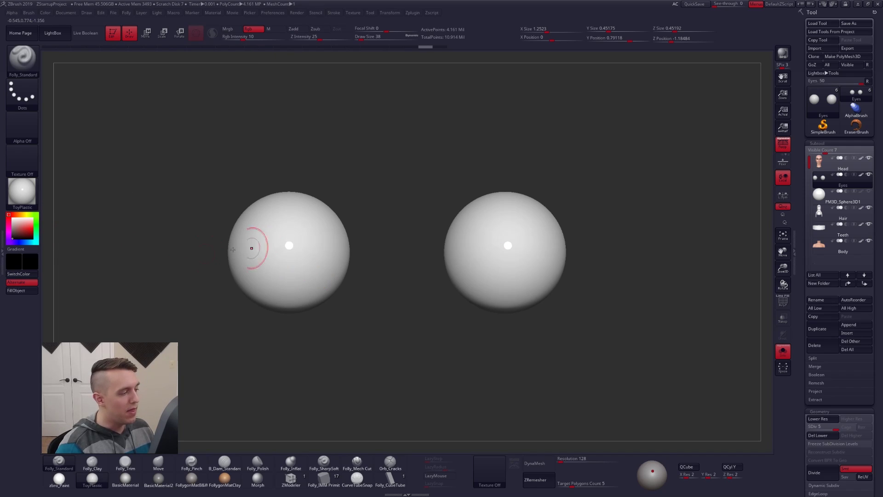
click(29, 291)
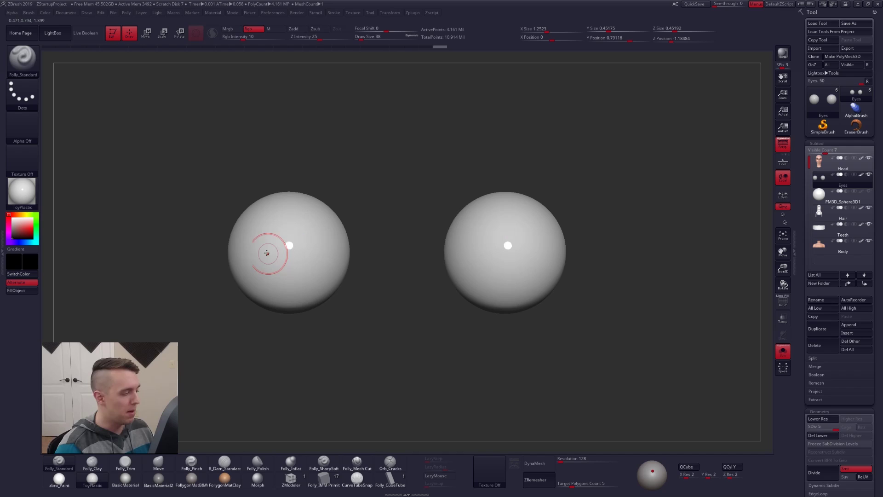
click(15, 225)
drag(15, 224, 12, 219)
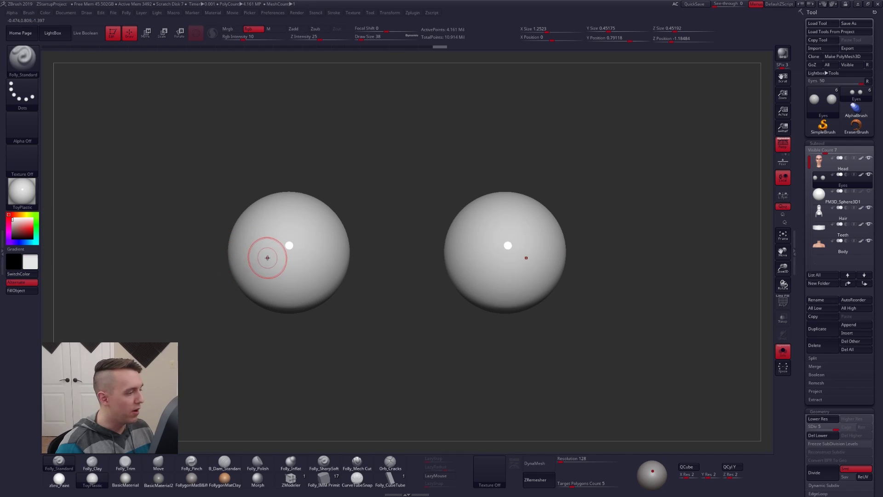
key(shift+s)
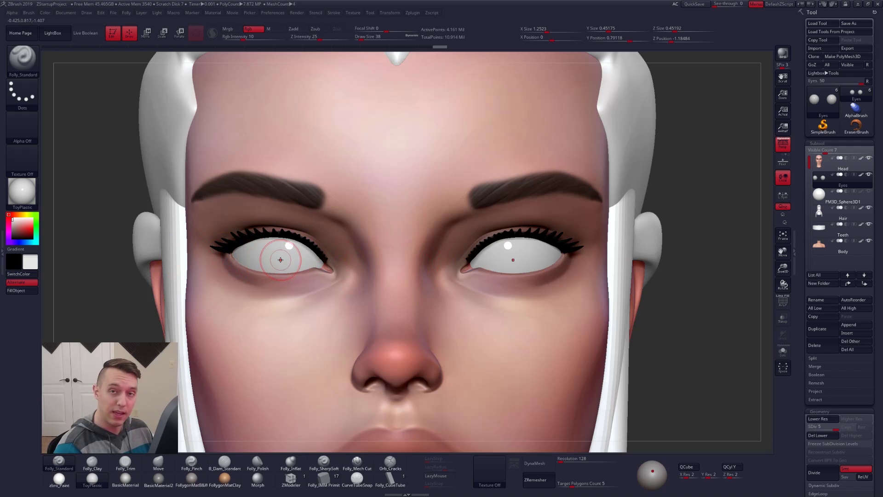
Sample colours from the face, settling on a dark saturated blue as the paint colour for the irises.
key(c)
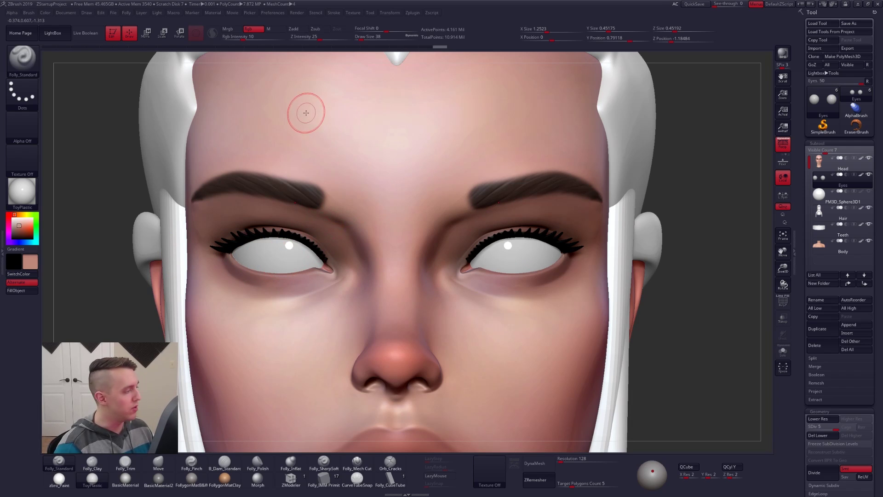
key(c)
key(c)
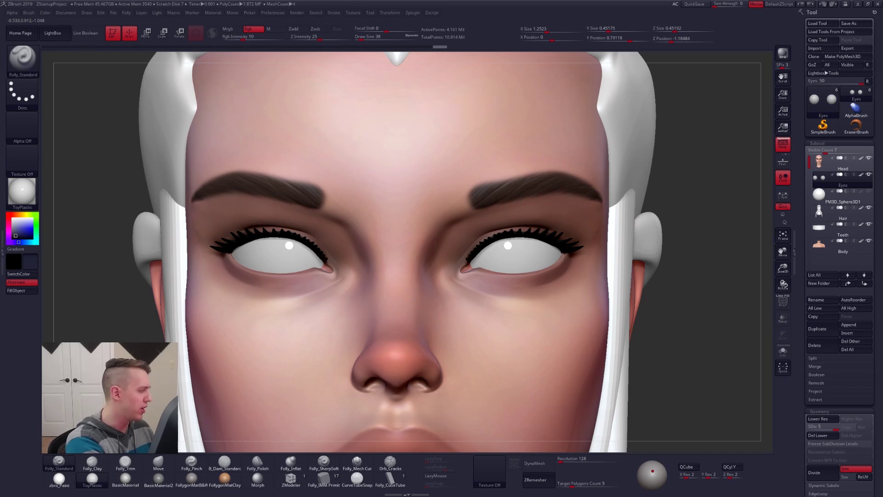
click(27, 242)
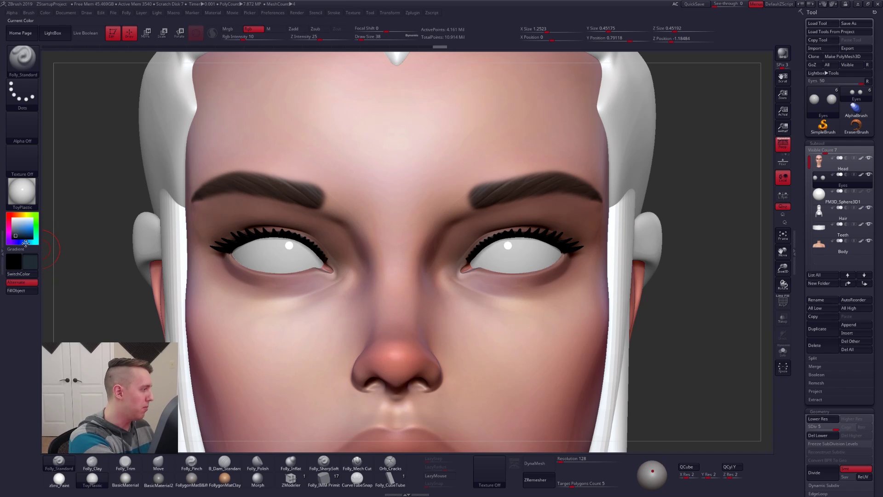
drag(19, 236, 28, 235)
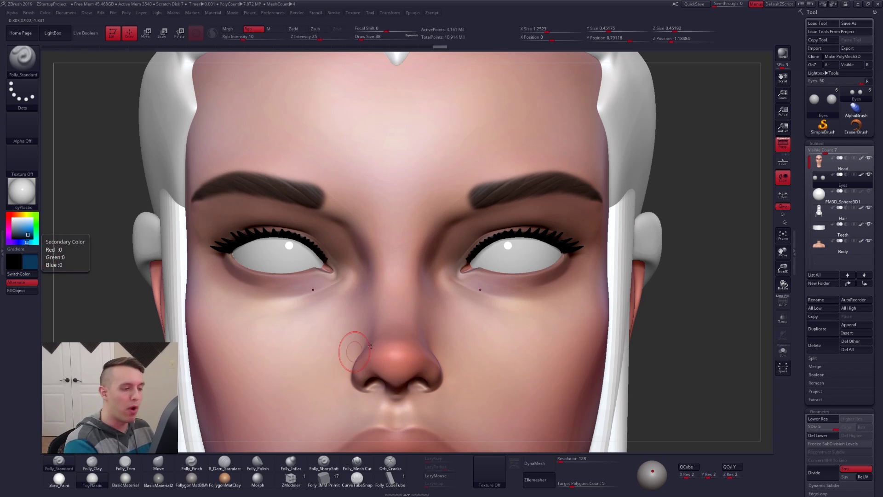
Isolate the eyes, try mirrored blue test strokes on them, and undo each stroke.
alt+right_drag(521, 268, 514, 263)
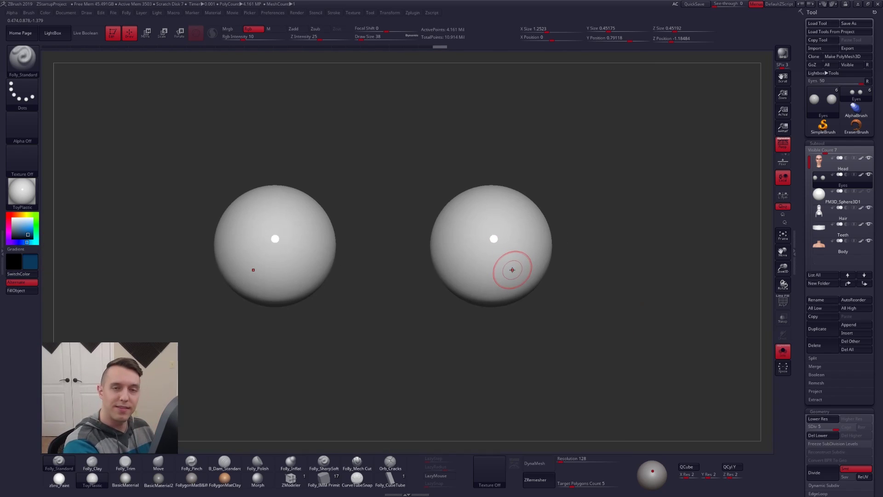
key(shift+f)
key(shift+f)
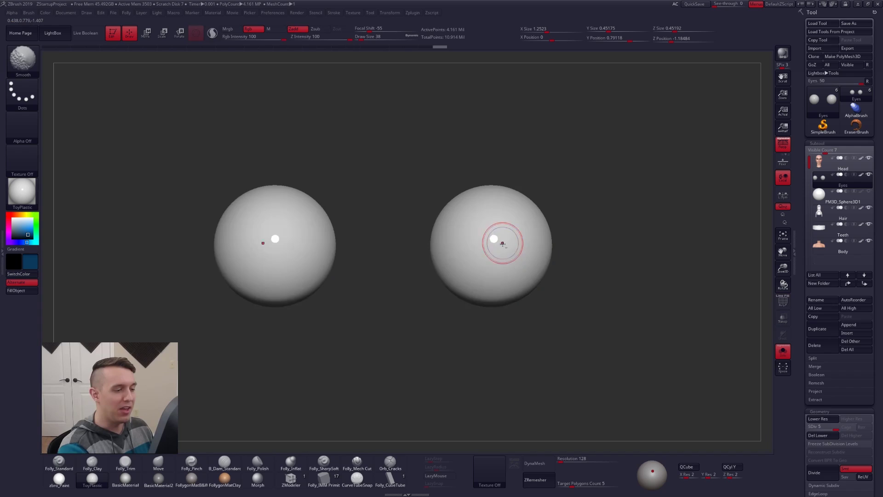
ctrl+right_drag(502, 242, 505, 262)
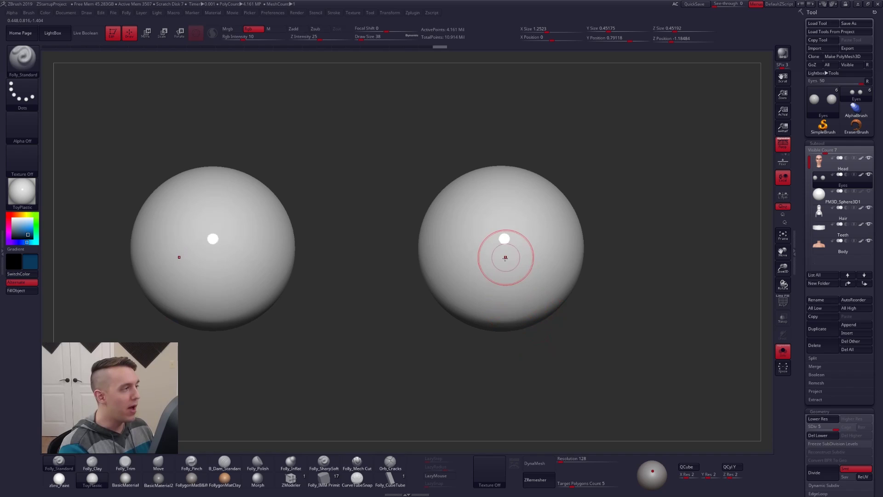
mouse_move(539, 252)
mouse_down()
mouse_move(537, 236)
mouse_move(480, 218)
mouse_move(462, 255)
mouse_move(487, 278)
mouse_up()
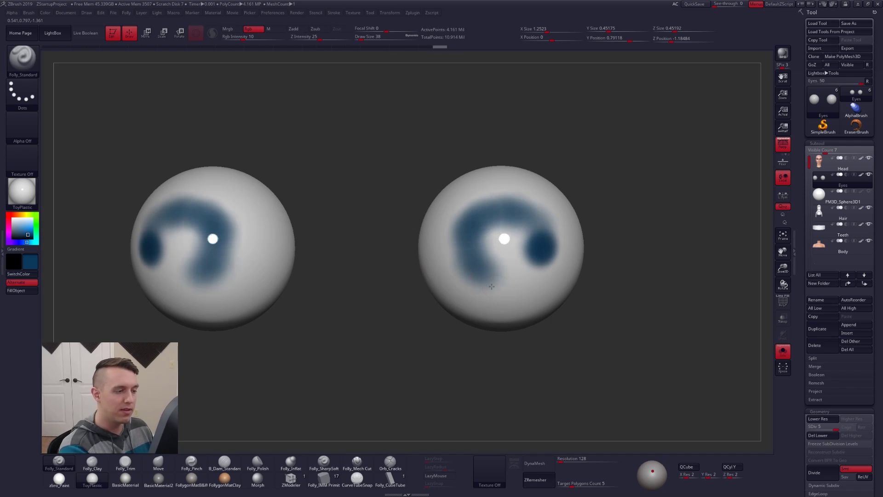
key(ctrl)
key(ctrl+z)
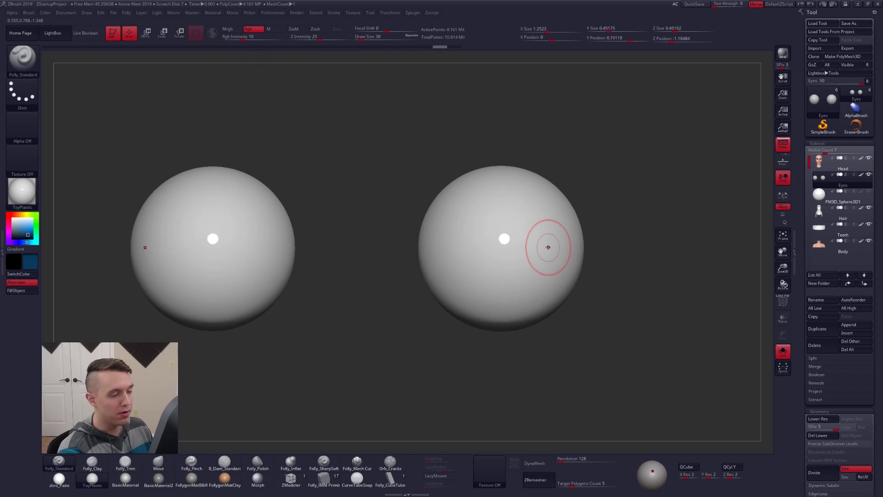
mouse_move(546, 247)
mouse_down()
mouse_move(543, 285)
mouse_move(529, 257)
mouse_up()
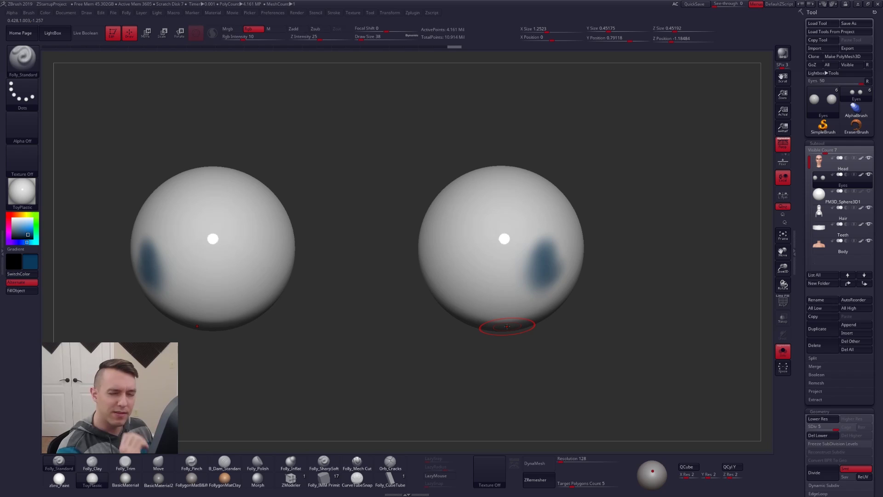
key(ctrl+z)
Show the full head and examine the eyes' wireframe to locate the centre point of each eyeball, hiding it again when done.
key(s)
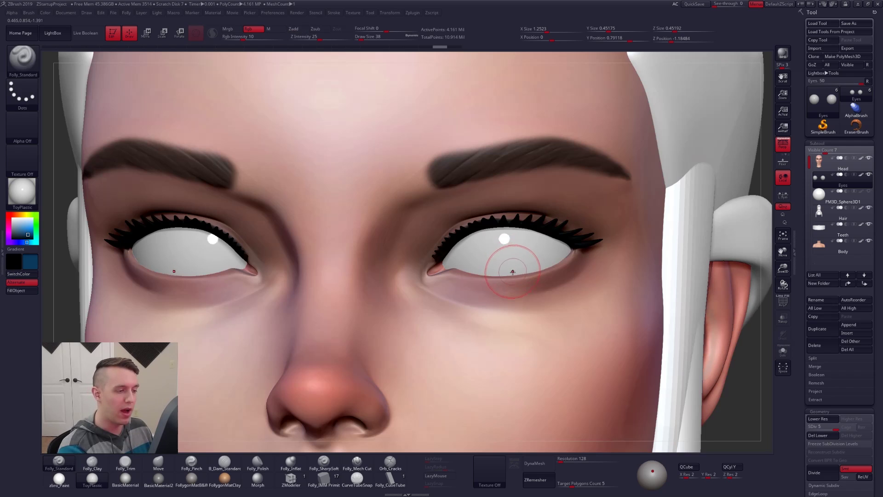
key(shift)
key(shift+f)
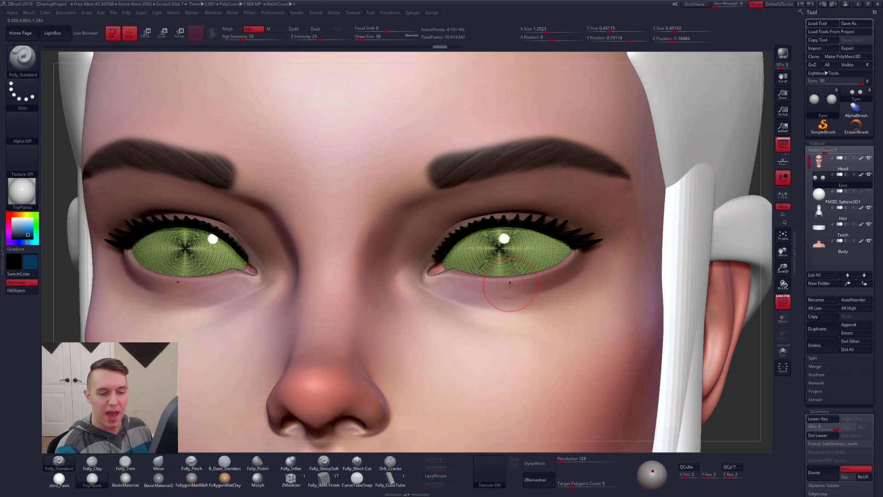
click(787, 299)
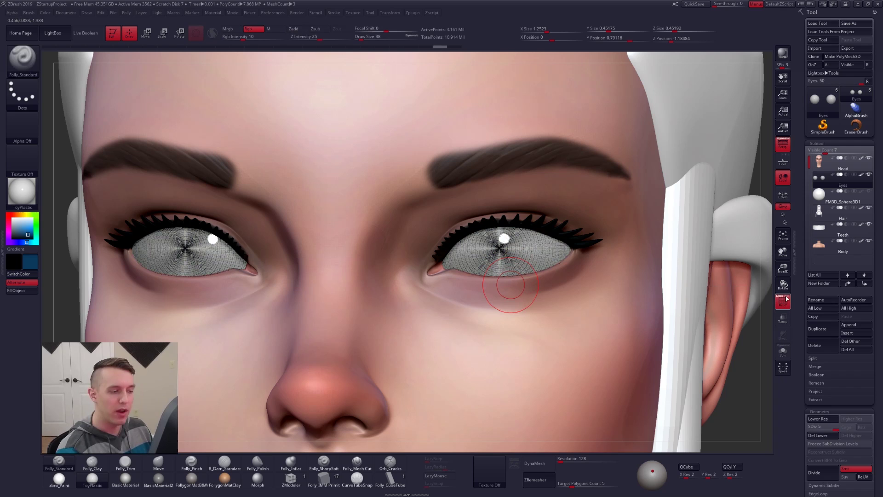
click(786, 296)
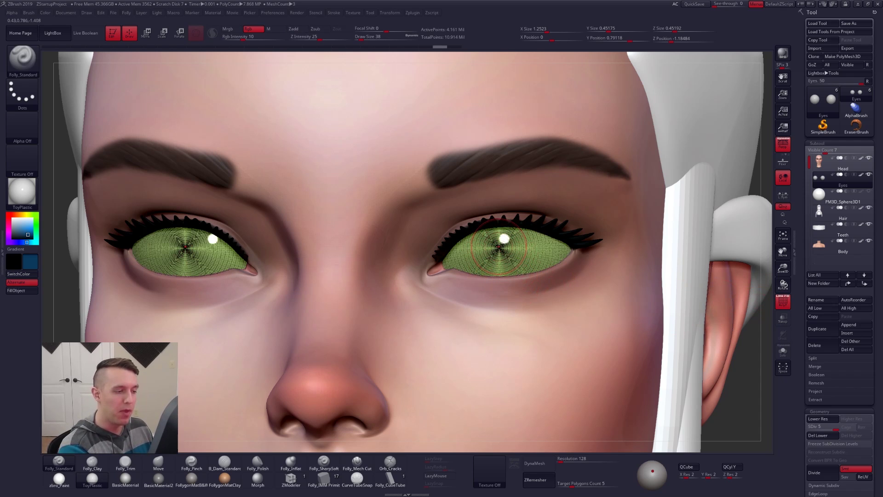
right_drag(507, 257, 517, 257)
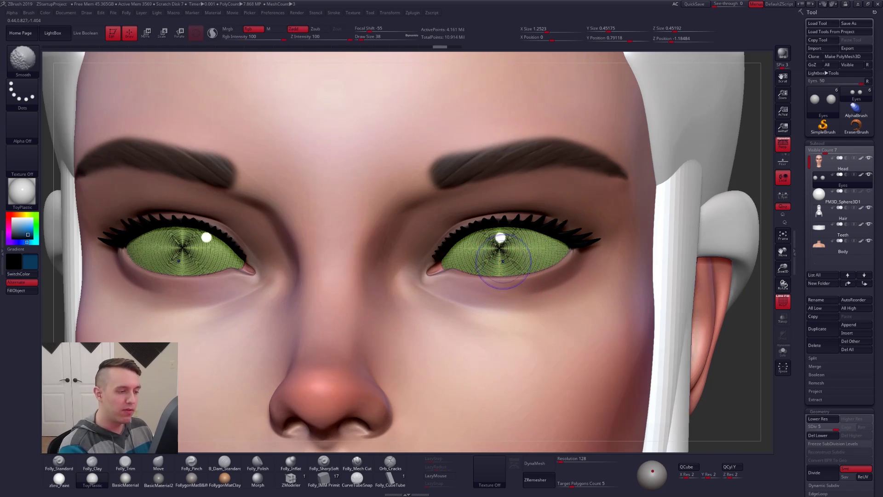
key(shift+f)
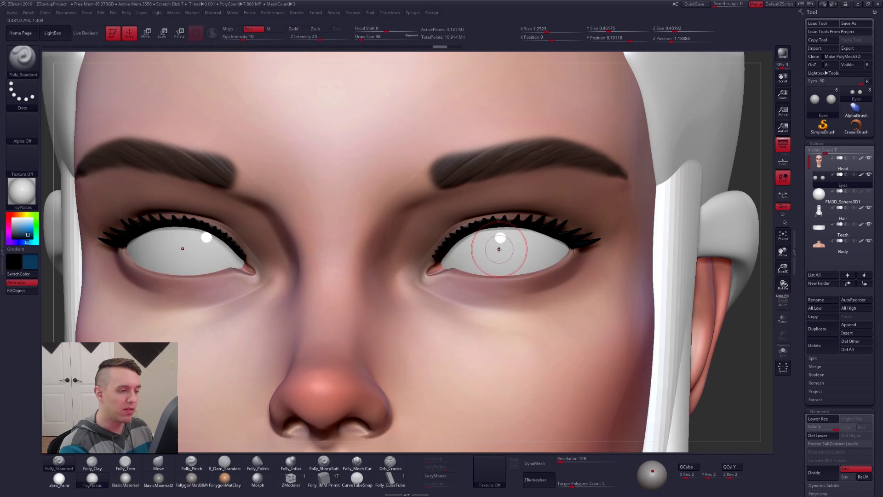
Paint round dark blue irises at the eyeballs' centre points and widen them with a brush Draw Size of 54.
drag(499, 248, 499, 248)
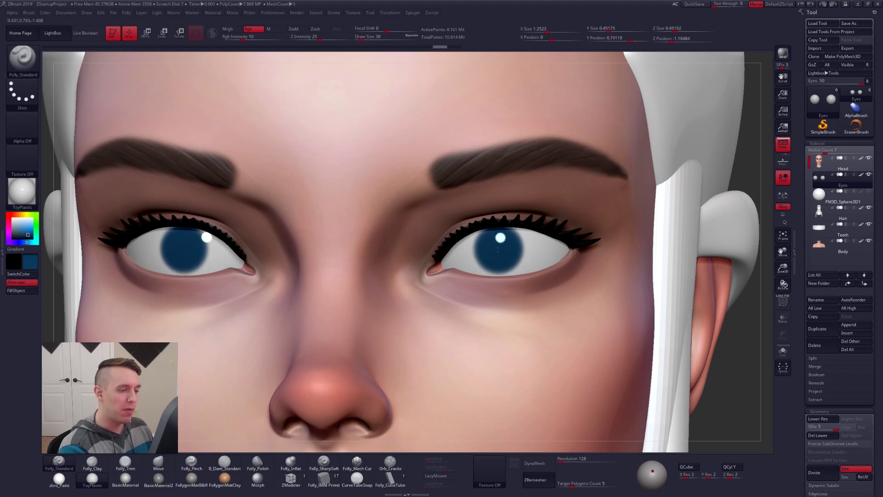
right_drag(498, 250, 501, 271)
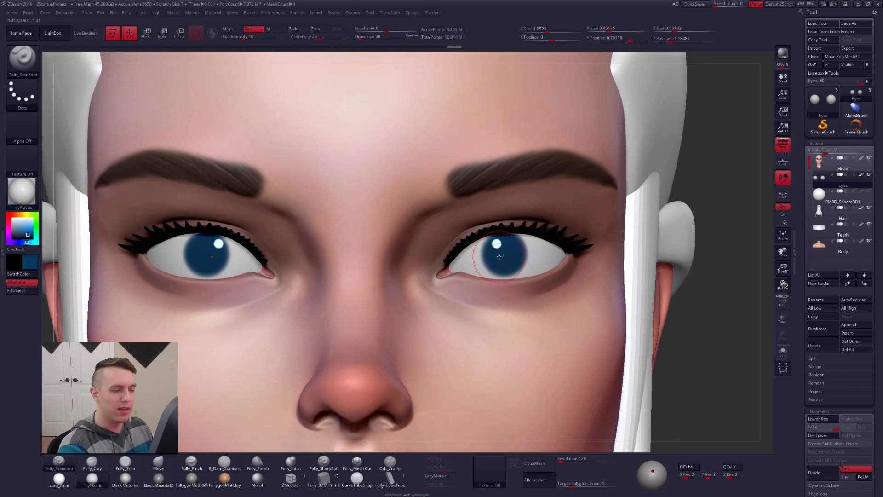
right_click(500, 256)
click(504, 256)
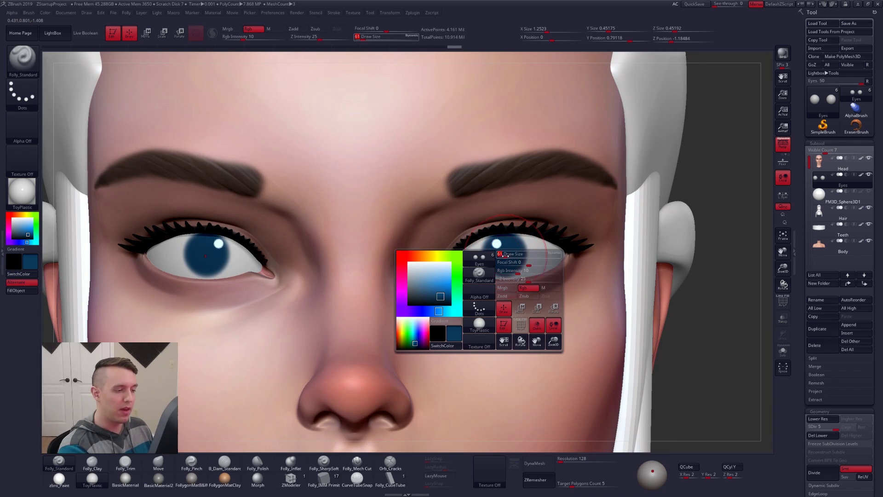
key(space)
click(503, 253)
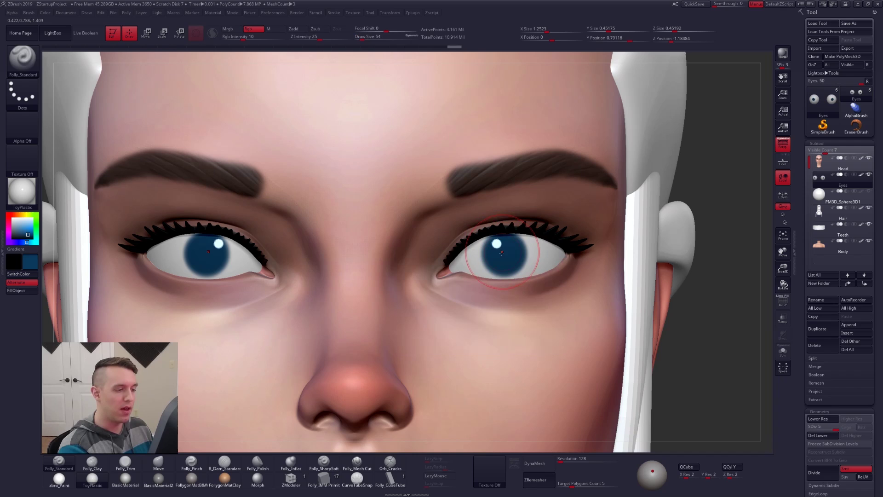
drag(504, 253, 503, 255)
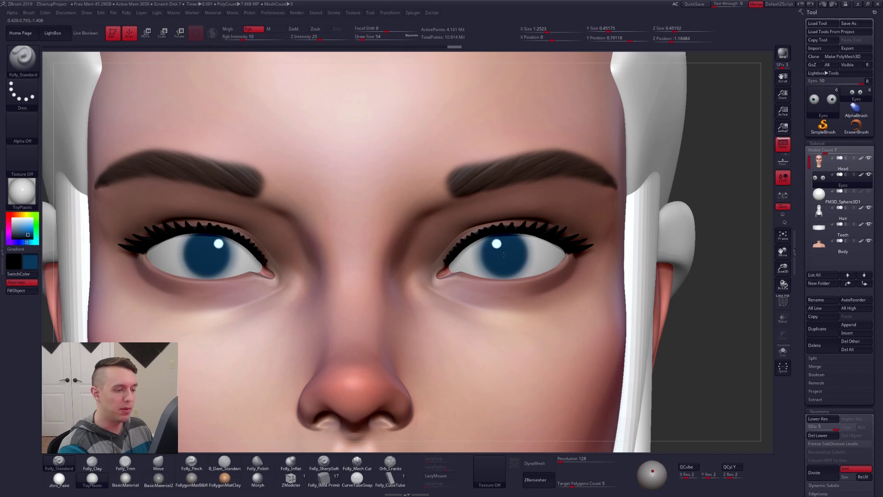
click(503, 254)
click(504, 253)
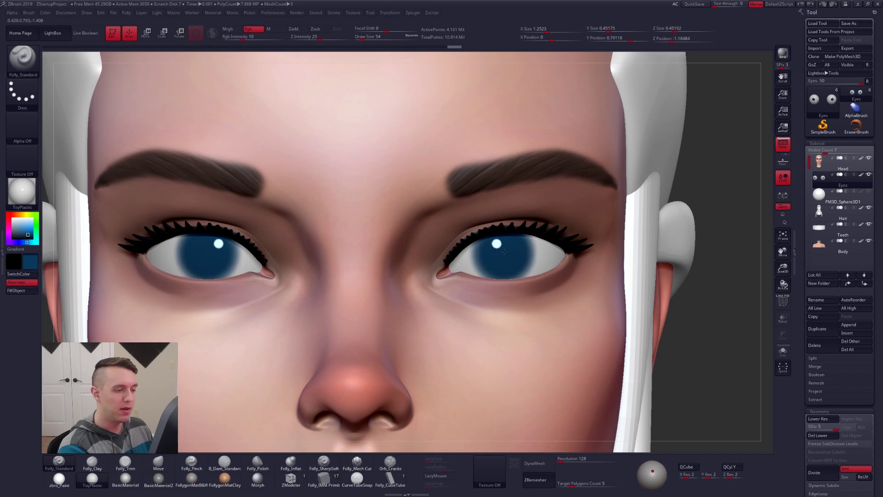
drag(503, 252, 501, 253)
mouse_move(517, 264)
ctrl+right_down()
mouse_move(547, 326)
mouse_move(512, 278)
ctrl+right_up()
scroll(512, 278, up, 3)
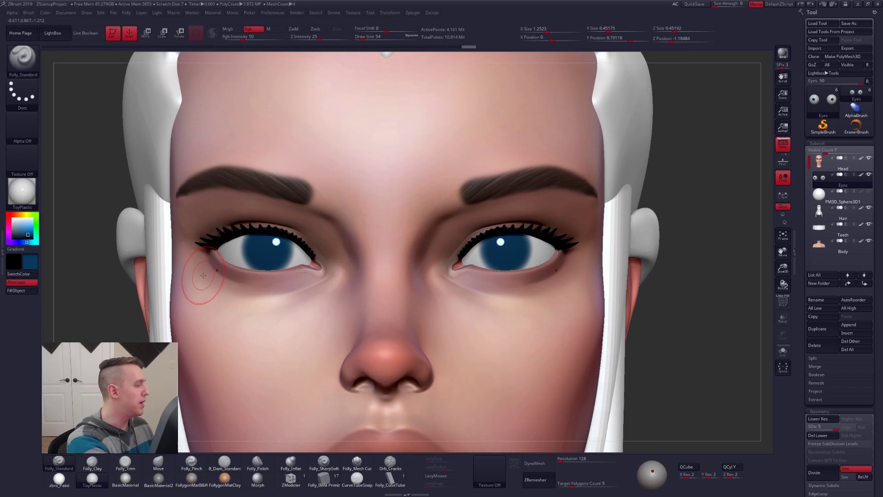
Isolate the eyes and darken the irises with a very dark blue-grey of RGB 29, 37, 44.
click(16, 235)
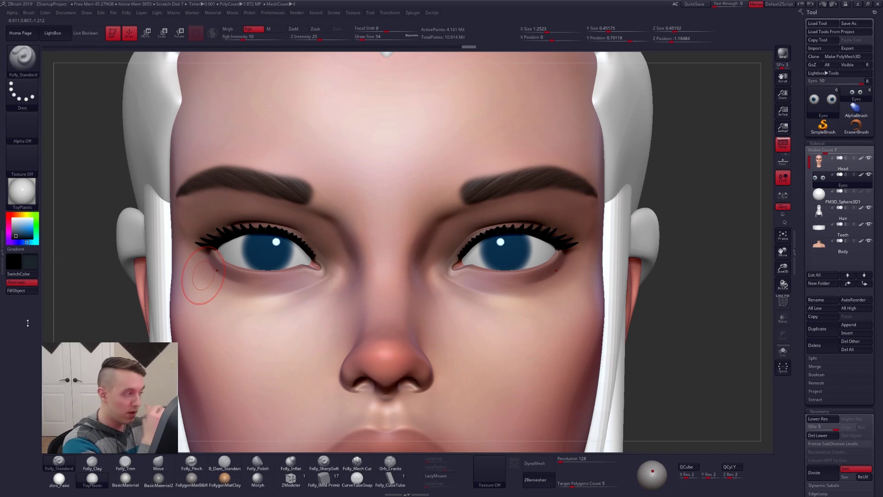
key(alt+s)
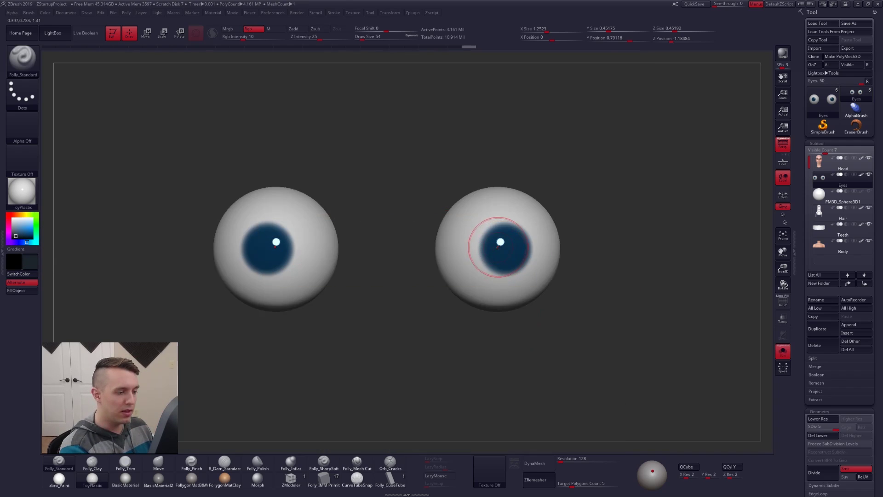
click(506, 250)
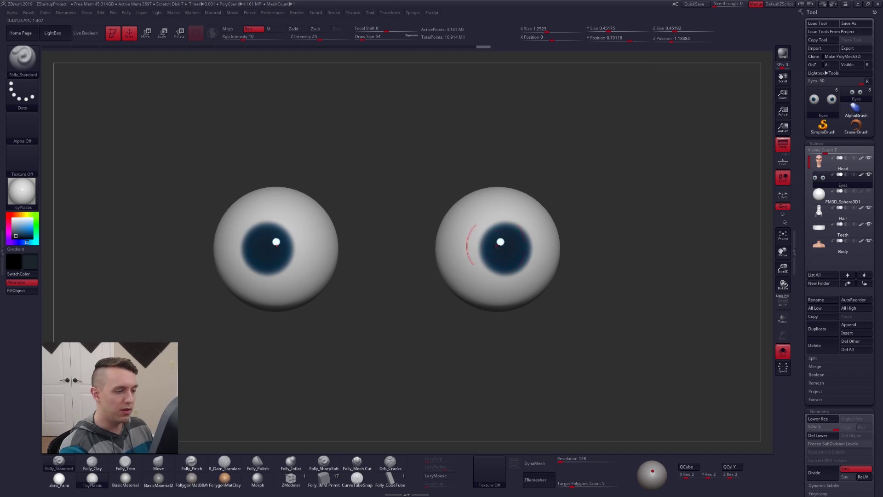
alt+right_drag(515, 255, 480, 235)
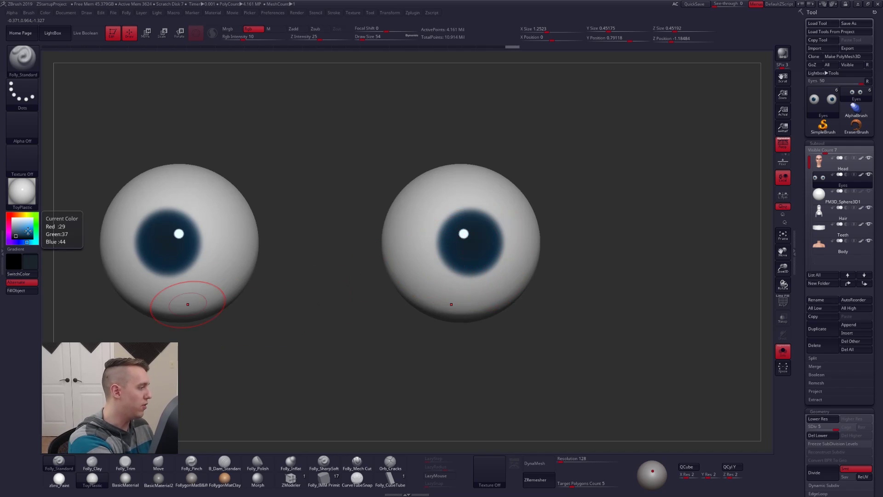
Paint a brighter blue of RGB 18, 116, 192 inside the irises at Draw Size 43, keeping a dark outer rim.
click(28, 230)
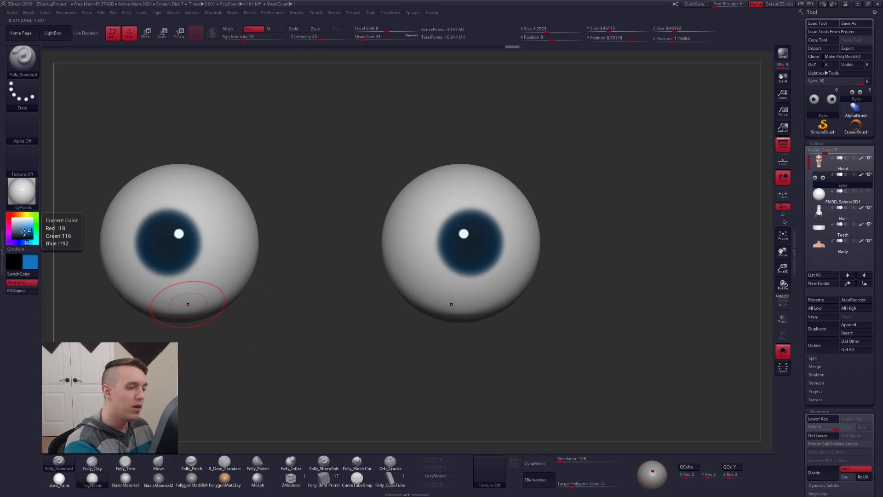
key(space)
drag(472, 241, 476, 237)
key(space)
key(space)
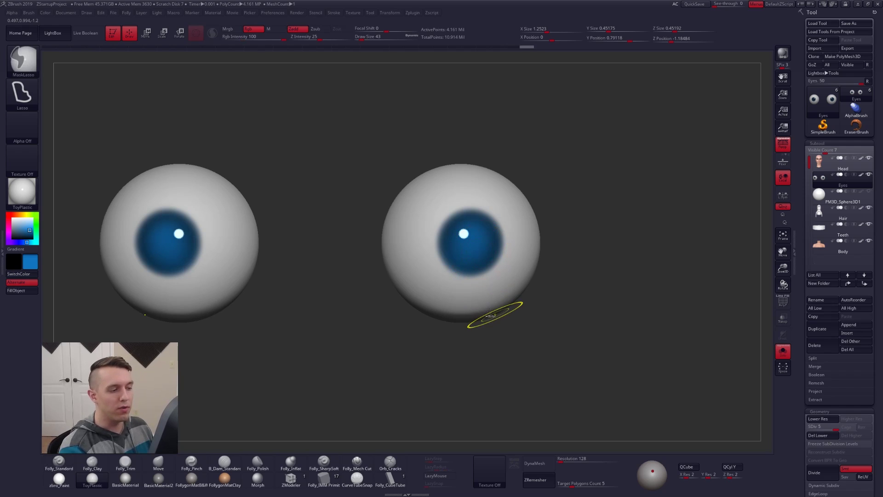
key(ctrl+z)
drag(470, 239, 475, 252)
key(ctrl+shift+z)
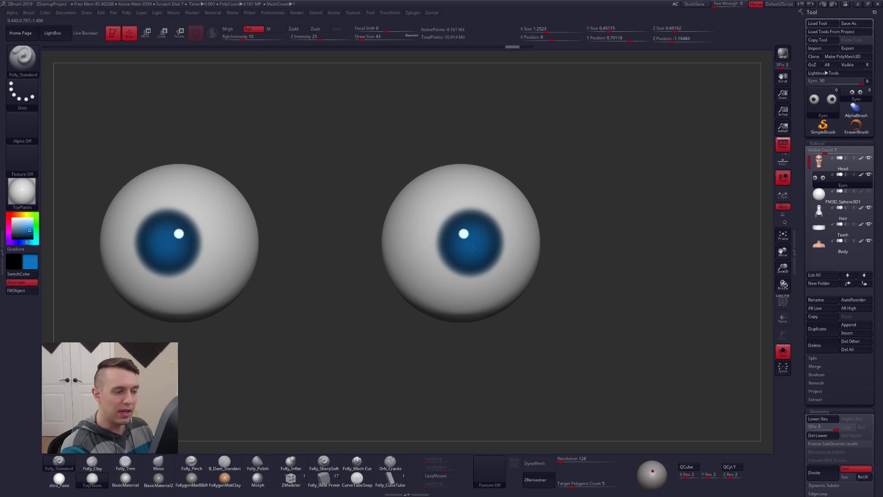
key(ctrl+shift+z)
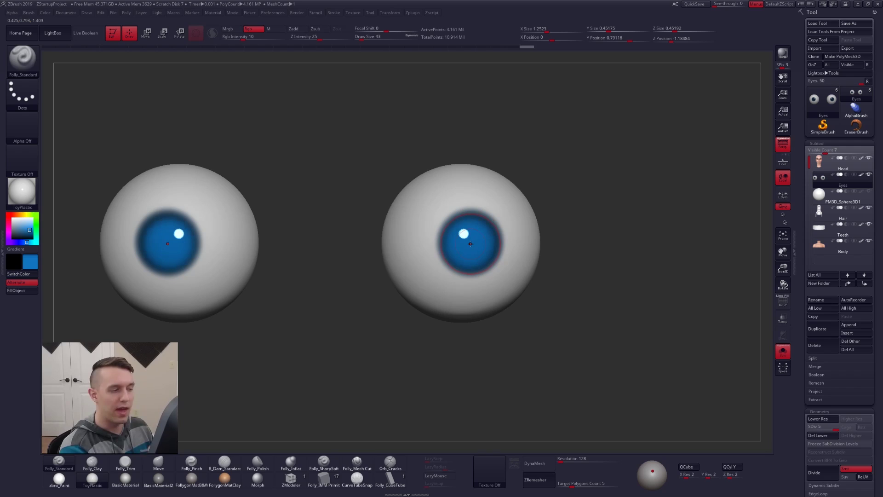
Undo the last bright blue stroke on the irises and show the full head again to judge the eyes.
key(ctrl+z)
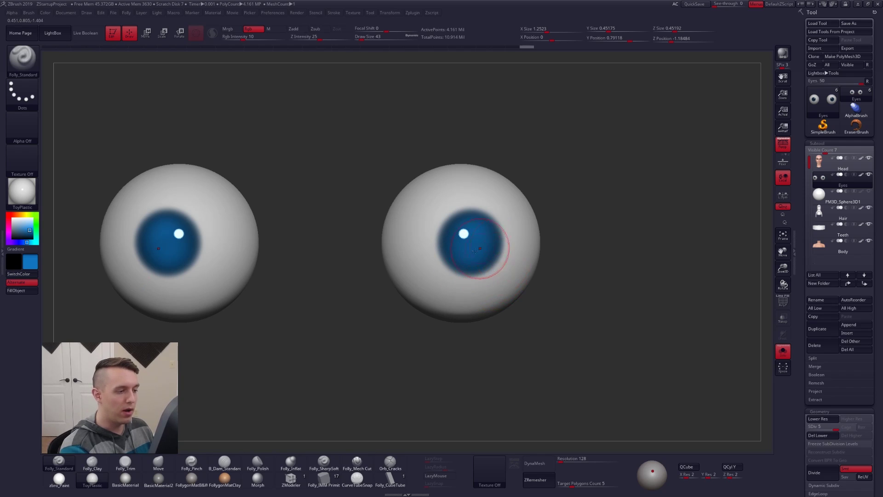
alt+drag(519, 324, 501, 324)
alt+right_drag(501, 325, 504, 325)
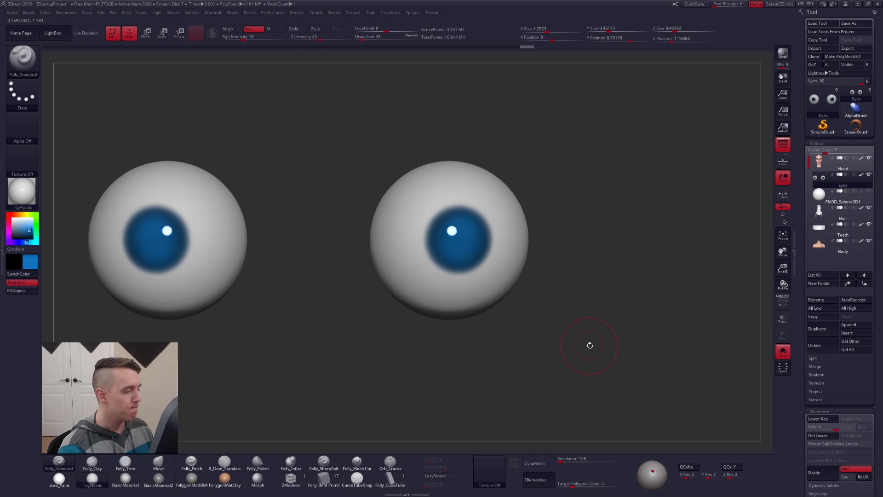
key(shift+s)
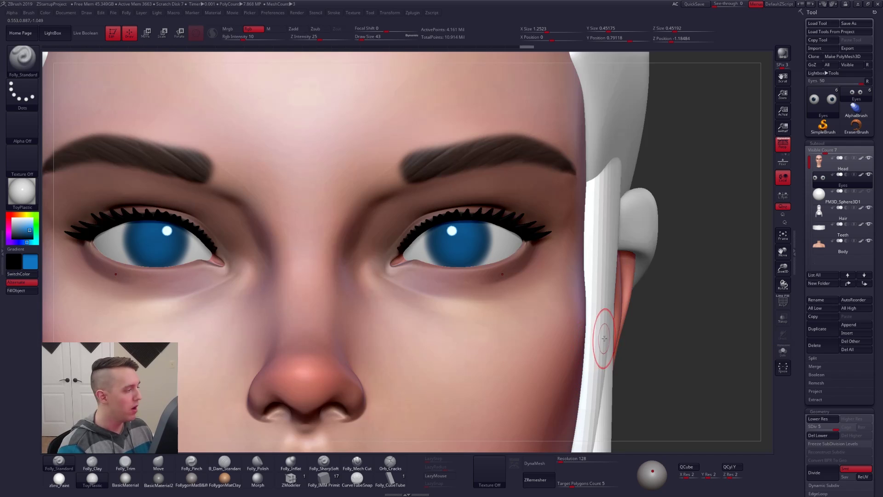
Make black the active paint colour, isolate the eyes and set the brush Draw Size to 18.
key(v)
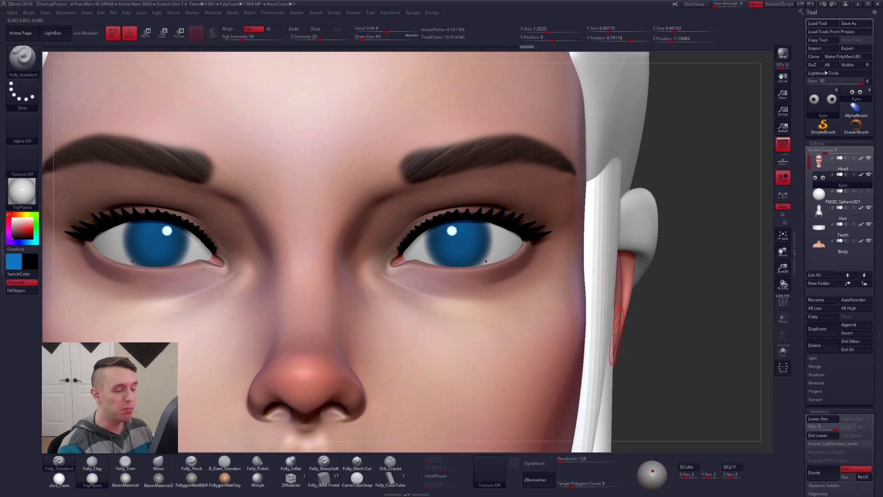
key(v)
key(v)
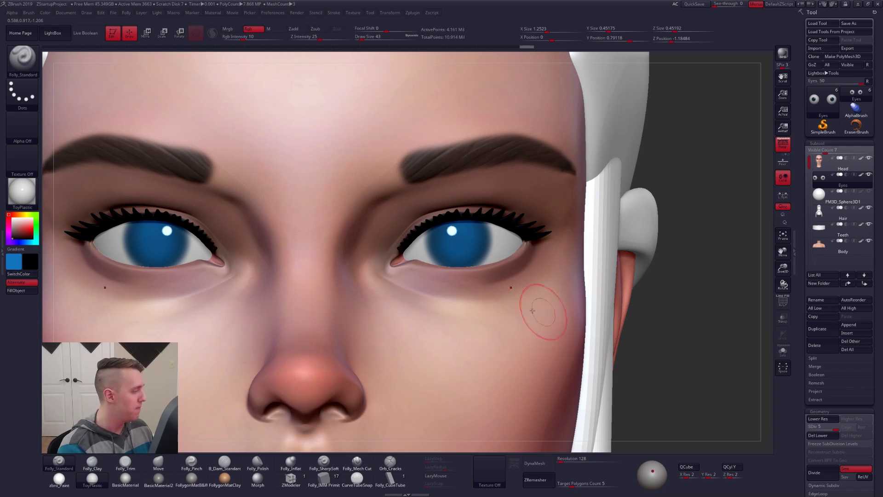
key(v)
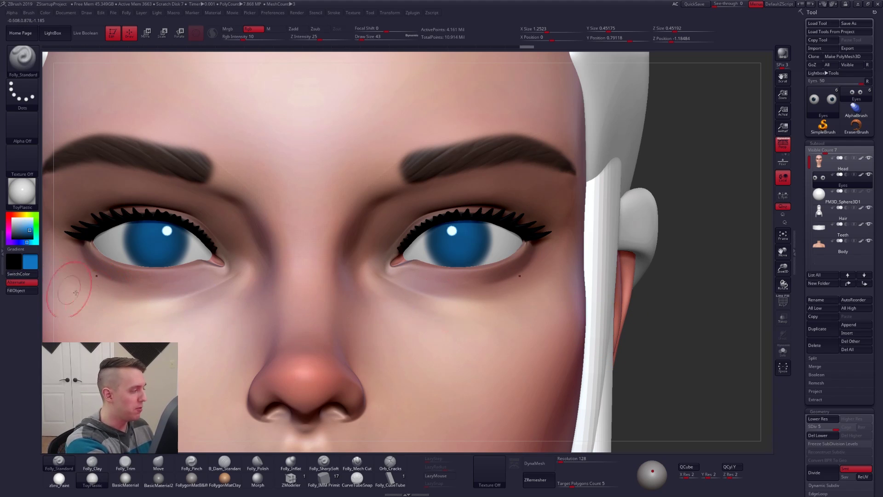
key(v)
key(shift+s)
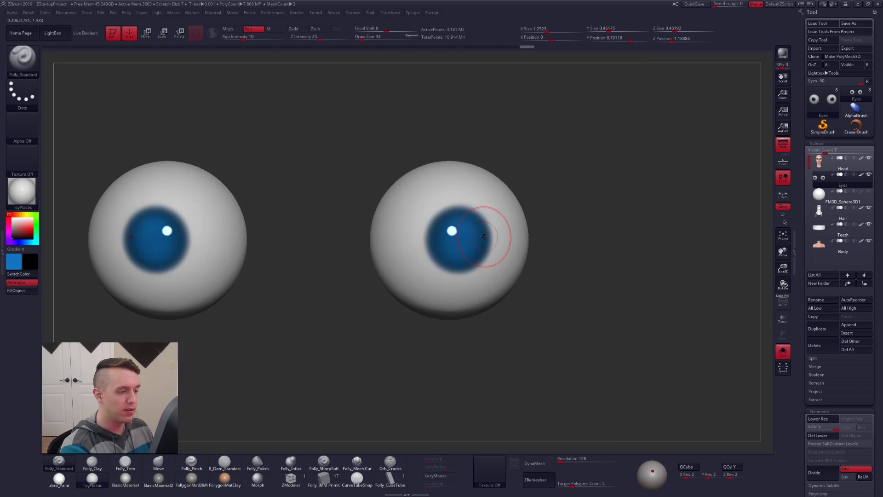
drag(507, 238, 510, 256)
mouse_move(494, 314)
mouse_down()
mouse_move(391, 309)
mouse_move(473, 288)
mouse_up()
key(ctrl+z)
key(space)
drag(462, 239, 455, 239)
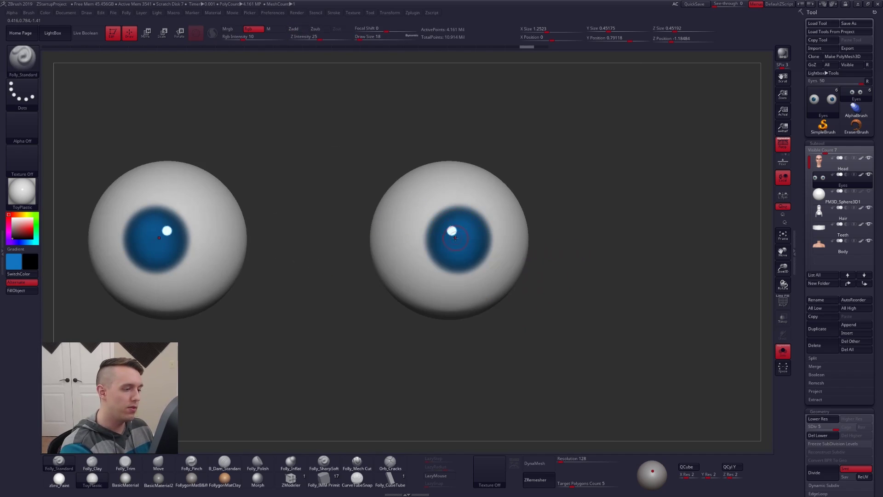
Paint round black pupils at the centre of both irises and check them on the whole head.
alt+right_drag(458, 239, 479, 256)
key(shift+s)
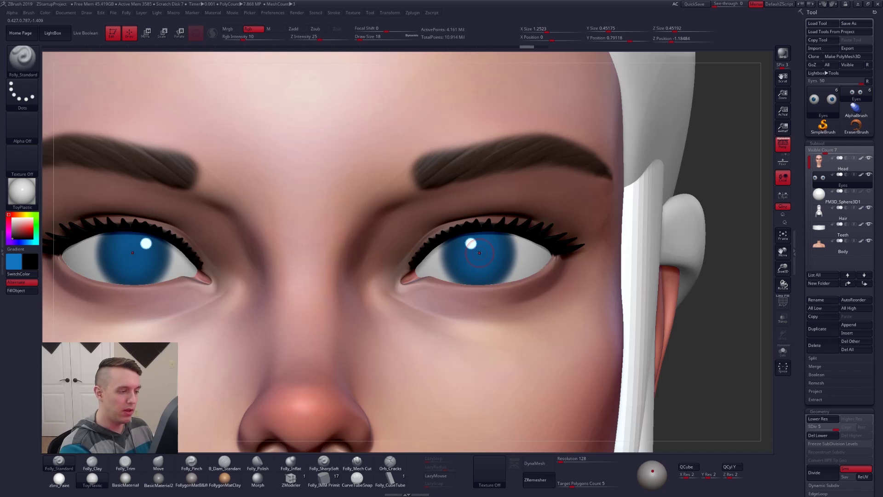
key(shift+f)
key(shift+f)
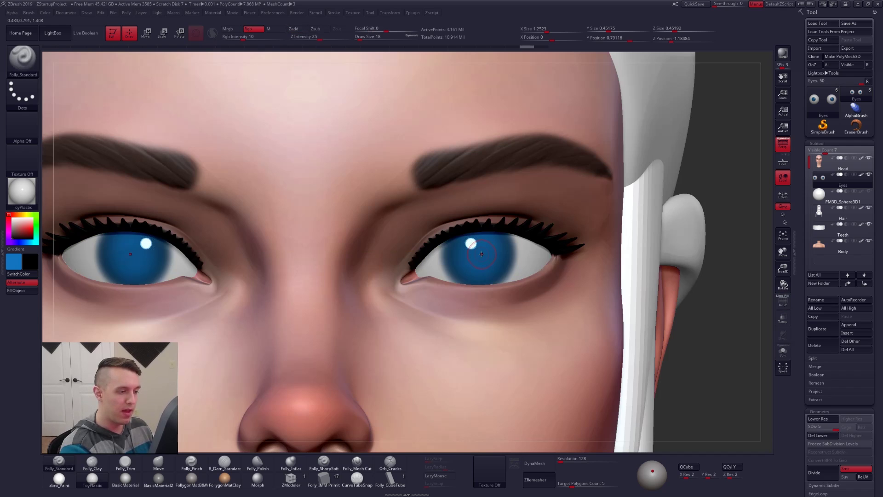
drag(480, 255, 494, 271)
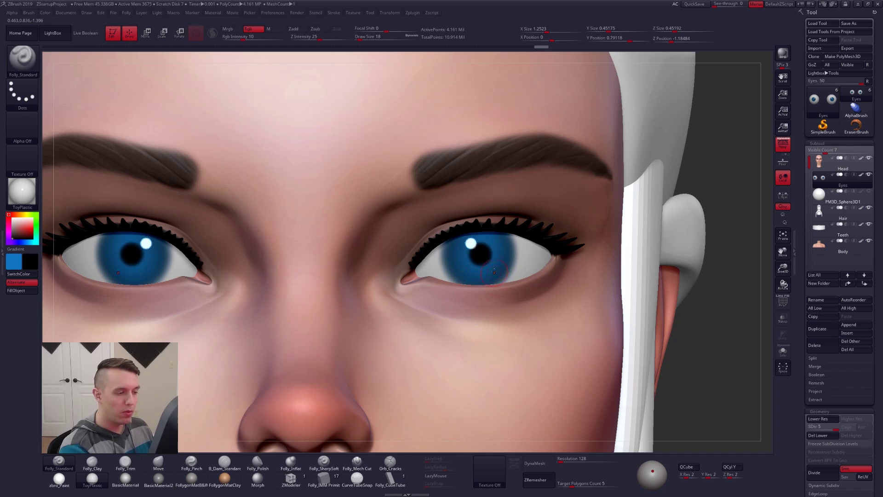
ctrl+right_drag(498, 267, 528, 313)
ctrl+right_drag(622, 316, 610, 353)
alt+right_drag(609, 353, 579, 318)
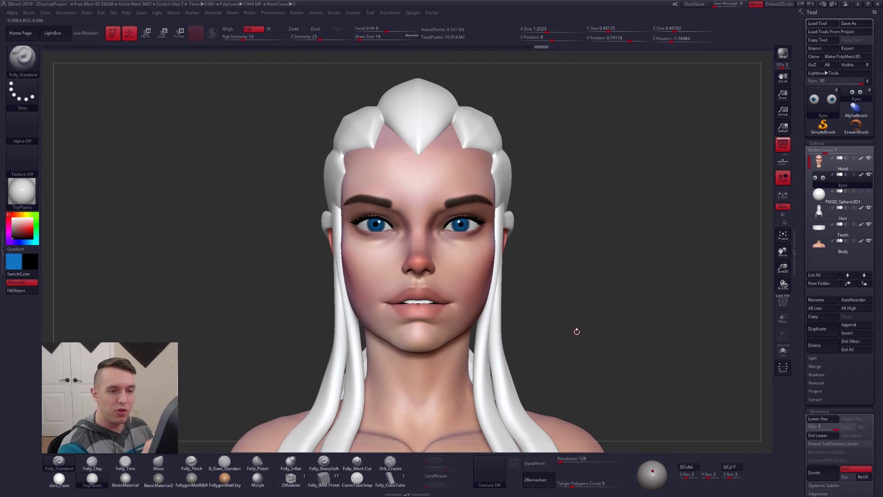
mouse_move(557, 358)
mouse_down()
mouse_move(575, 354)
mouse_move(563, 358)
mouse_up()
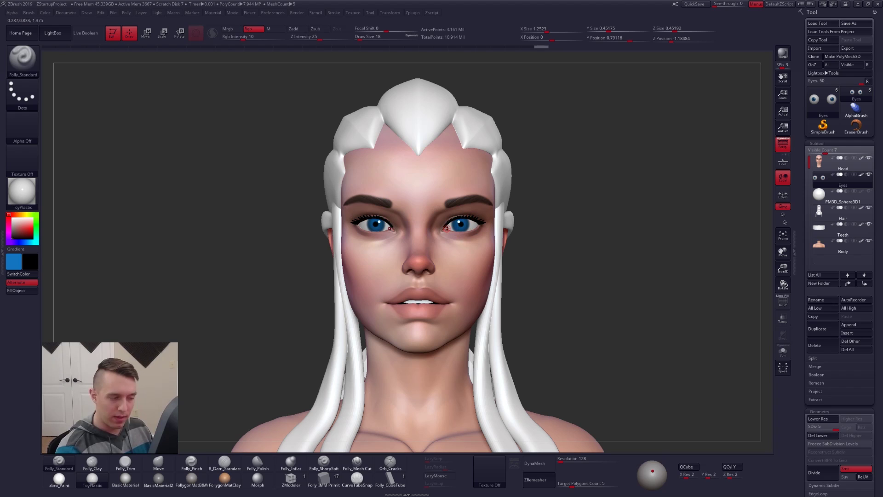
Shade the upper part of both irises with soft black at Draw Size 81, checking the result against the eyelids.
ctrl+right_drag(465, 224, 487, 306)
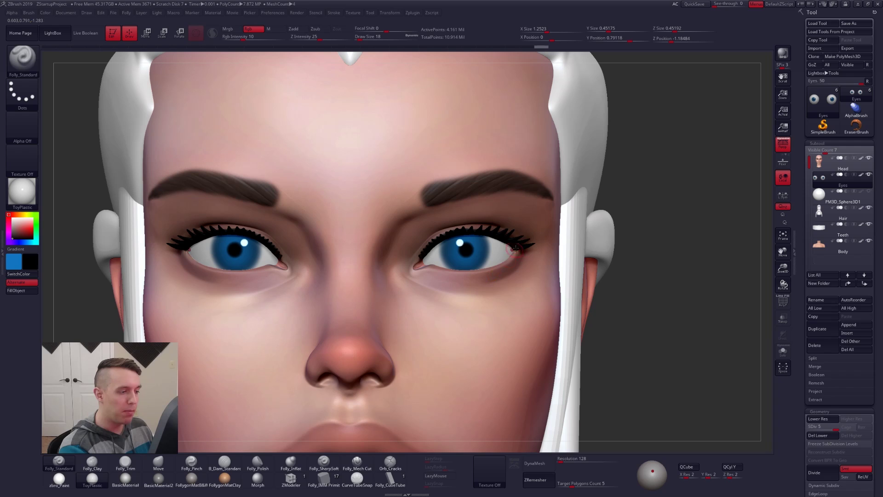
alt+right_drag(468, 266, 481, 277)
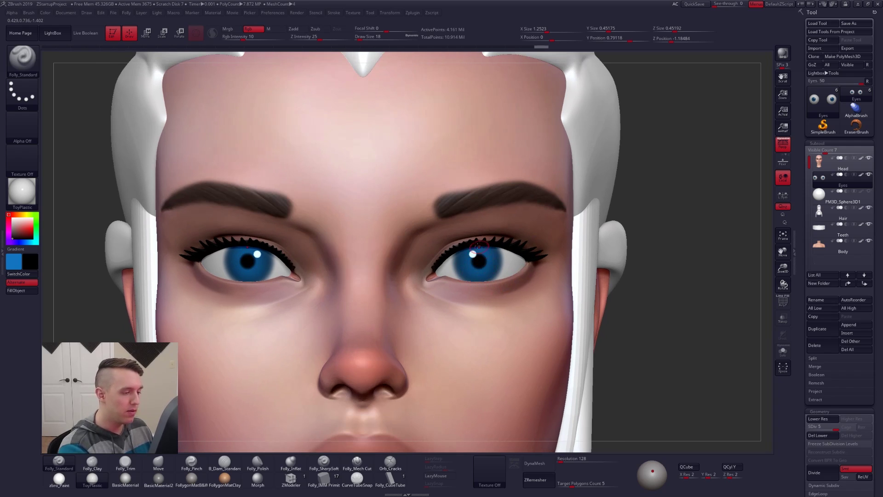
key(shift+s)
key(space)
drag(473, 249, 479, 249)
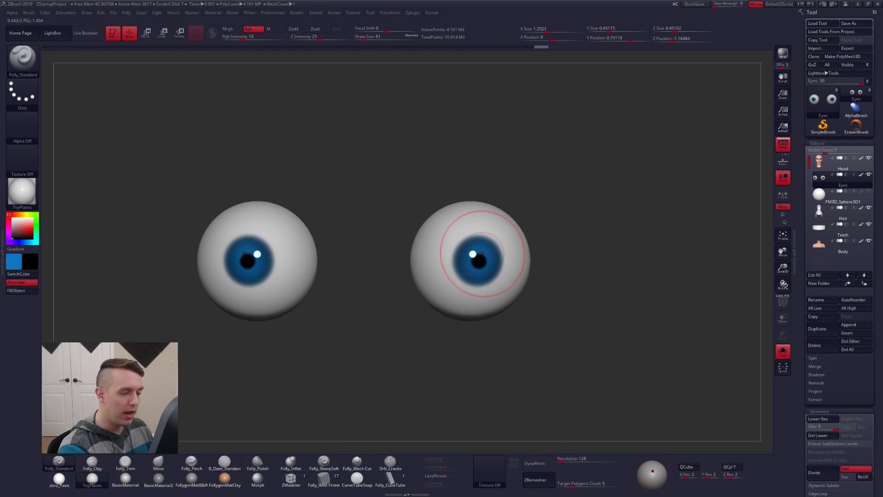
alt+right_drag(482, 253, 493, 269)
key(shift+s)
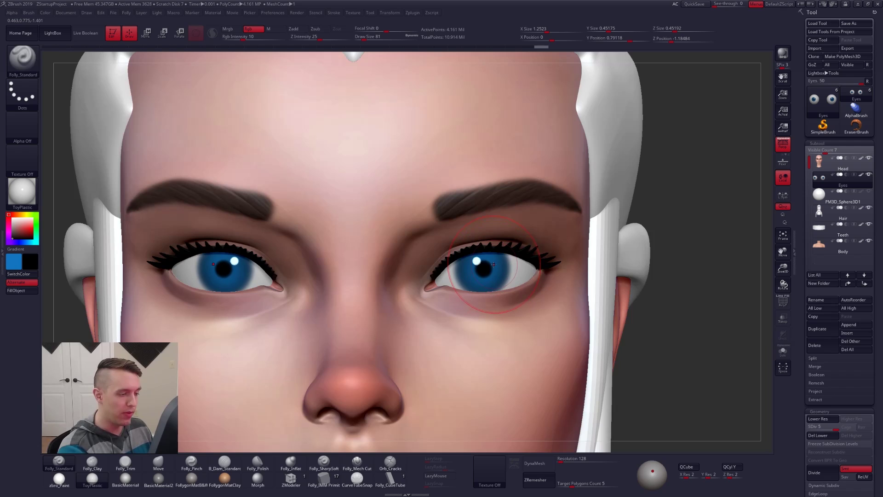
key(shift+s)
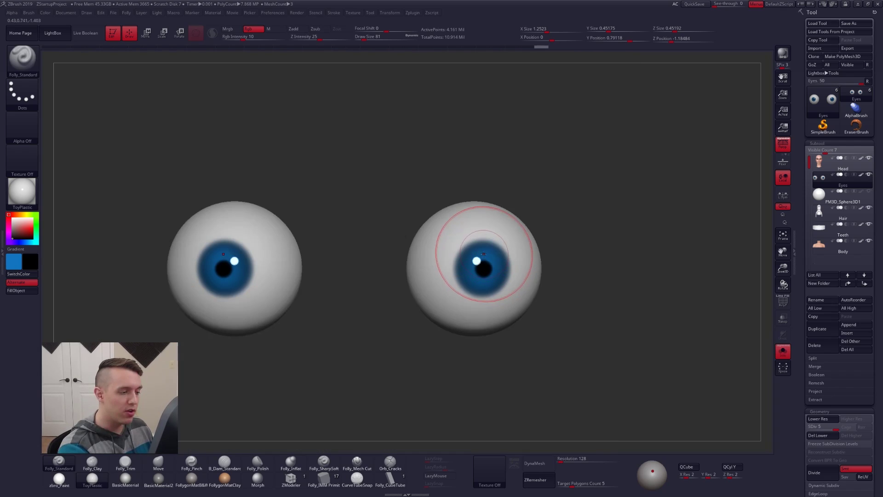
mouse_move(480, 249)
mouse_down()
mouse_move(492, 244)
mouse_move(472, 243)
mouse_move(490, 242)
mouse_move(487, 254)
mouse_move(484, 247)
mouse_move(511, 265)
mouse_up()
key(shift+s)
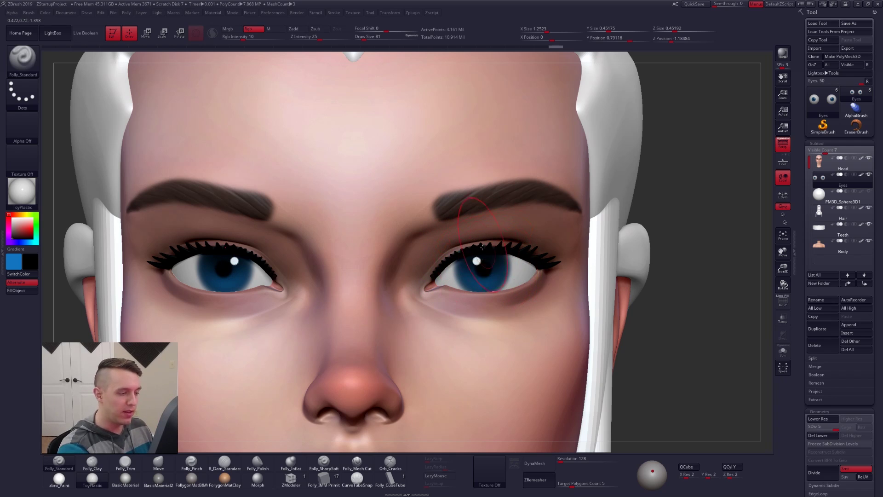
key(shift+s)
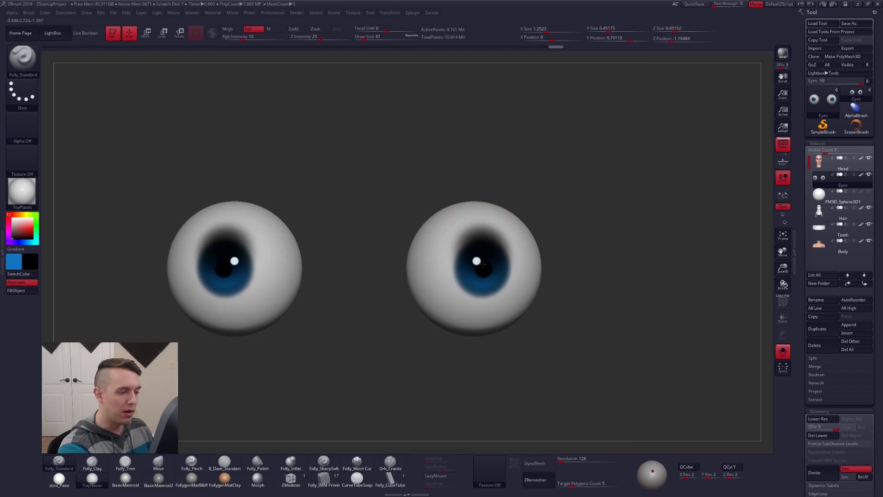
Paint a thin black lash shadow across the whites on both sides of the irises at Draw Size 21.
key(space)
drag(488, 253, 482, 253)
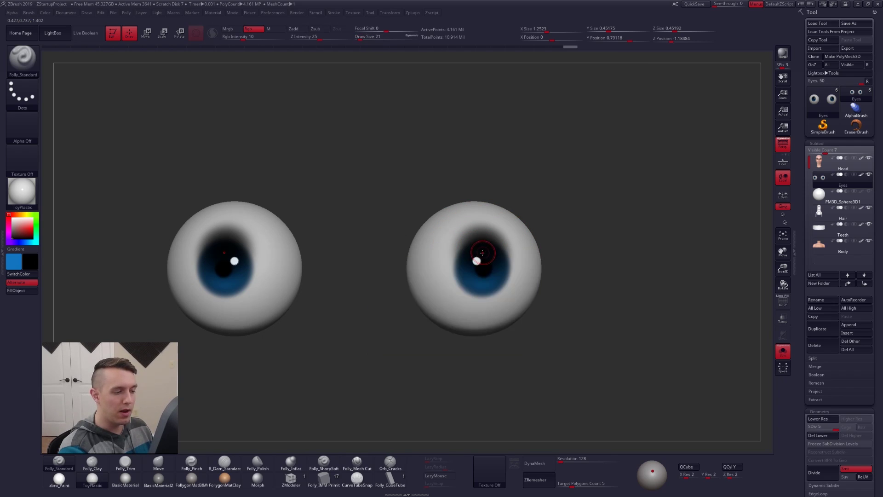
key(alt+s)
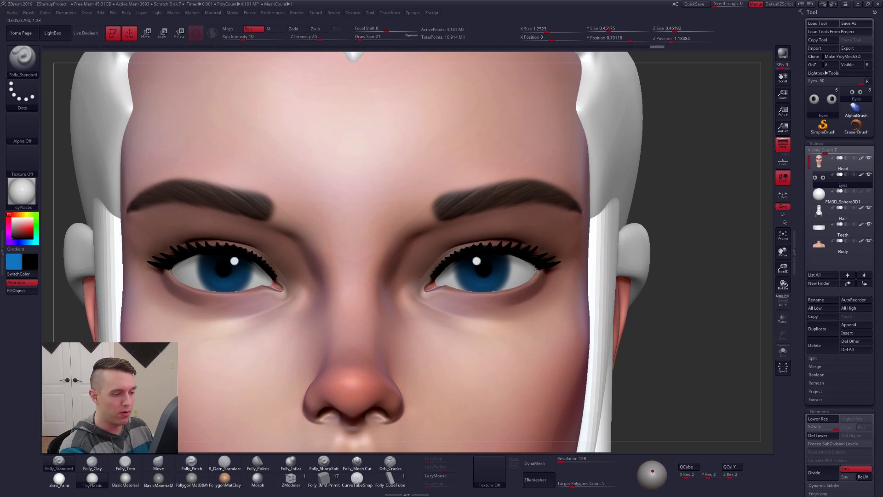
mouse_move(473, 253)
right_down()
mouse_move(496, 268)
mouse_move(460, 262)
mouse_move(475, 261)
right_up()
Reinforce the black shadow beside the iris on the nose side at Draw Size 29, comparing isolated eyes with the full face.
key(shift+s)
key(space)
drag(456, 260, 459, 259)
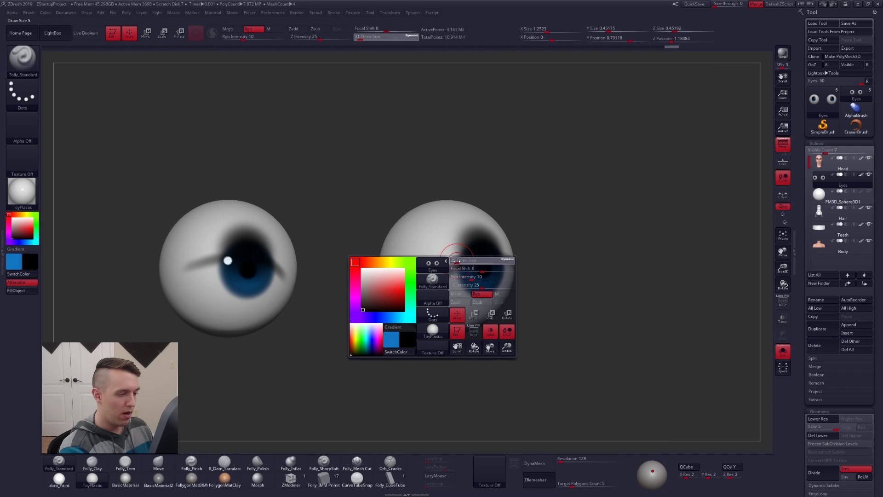
right_drag(459, 260, 441, 270)
drag(444, 270, 470, 254)
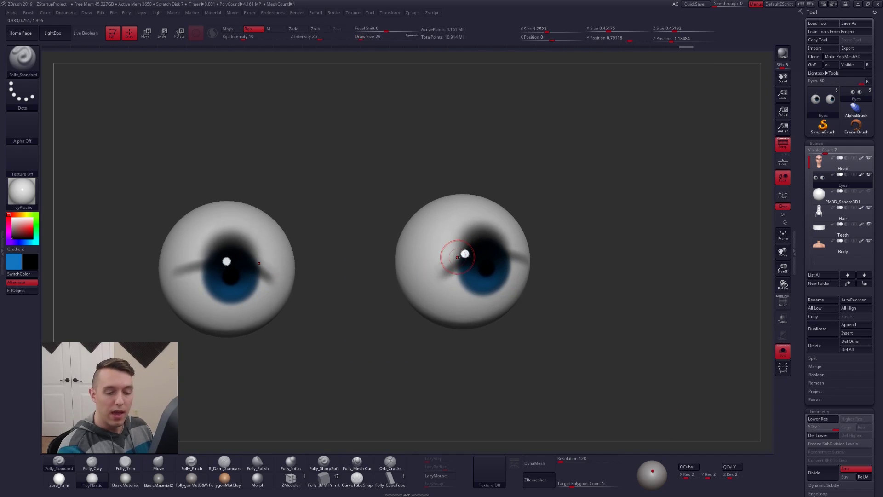
click(784, 352)
click(783, 352)
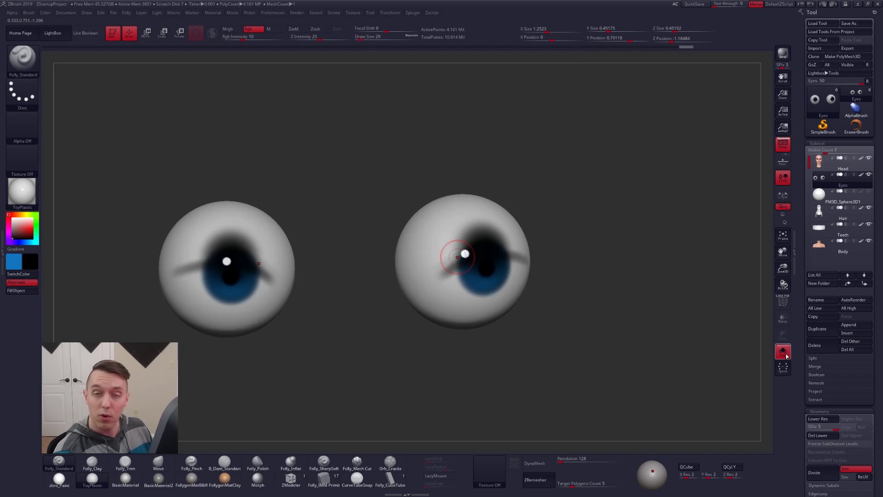
click(783, 352)
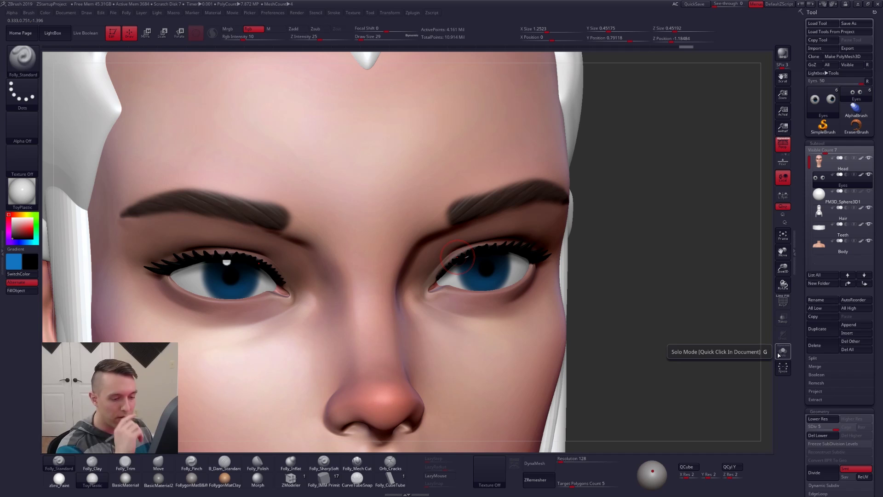
click(613, 301)
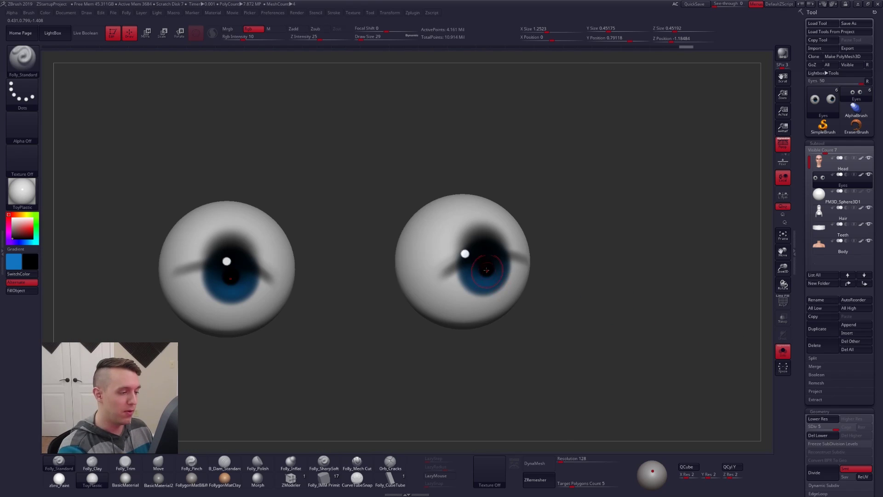
Thicken the black lash shadow across the upper whites toward the eyeballs' outer edges at Draw Size 38.
mouse_move(609, 304)
mouse_down()
mouse_move(439, 293)
mouse_move(429, 286)
mouse_move(443, 276)
mouse_up()
mouse_move(570, 263)
mouse_down()
mouse_move(482, 263)
mouse_move(559, 266)
mouse_move(497, 265)
mouse_up()
mouse_move(497, 266)
mouse_down()
mouse_move(533, 262)
mouse_move(512, 258)
mouse_up()
mouse_move(400, 264)
mouse_down()
mouse_move(489, 264)
mouse_move(443, 270)
mouse_move(424, 283)
mouse_up()
drag(424, 283, 449, 269)
drag(570, 294, 483, 304)
key(space)
drag(479, 266, 485, 267)
drag(484, 264, 550, 264)
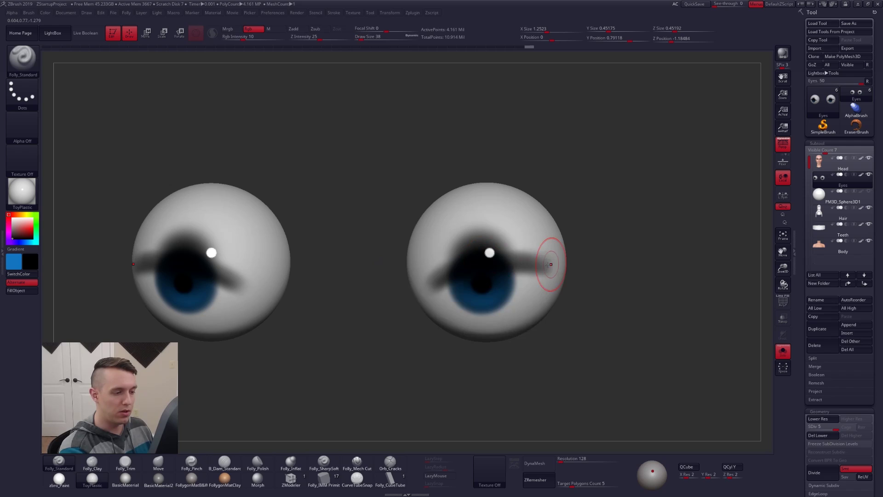
shift+right_drag(549, 264, 532, 266)
key(shift+s)
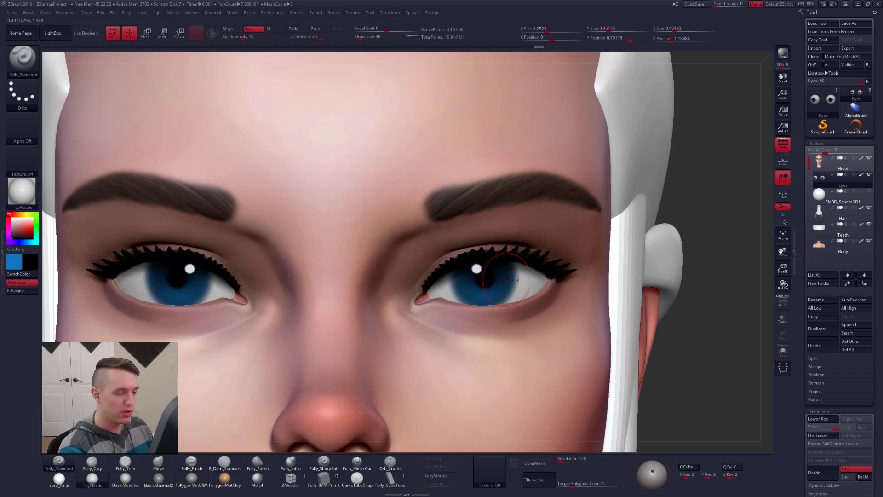
Extend the black shadow down toward the outer and inner eye corners on the isolated eyeballs and recheck the face.
key(shift+s)
drag(525, 264, 542, 268)
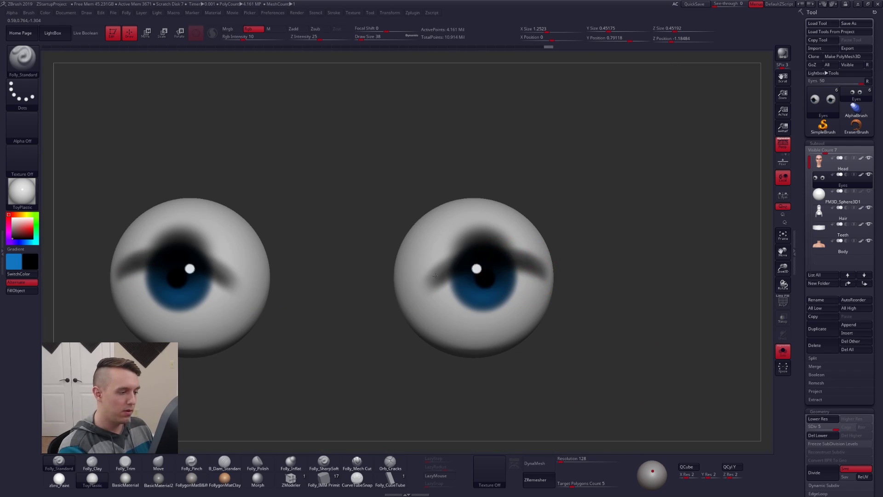
drag(465, 261, 417, 299)
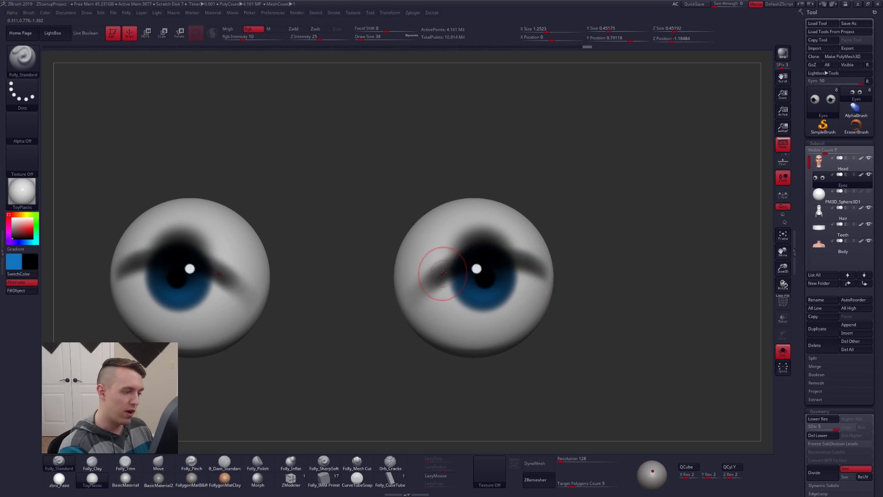
drag(443, 273, 418, 290)
key(shift+s)
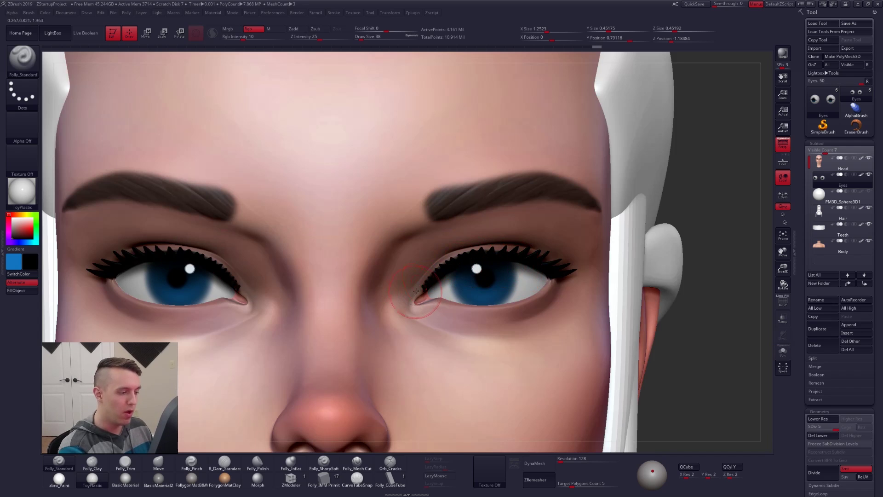
Darken the outer end of the lash shadow on the isolated eyeballs and show the full face again.
key(shift+s)
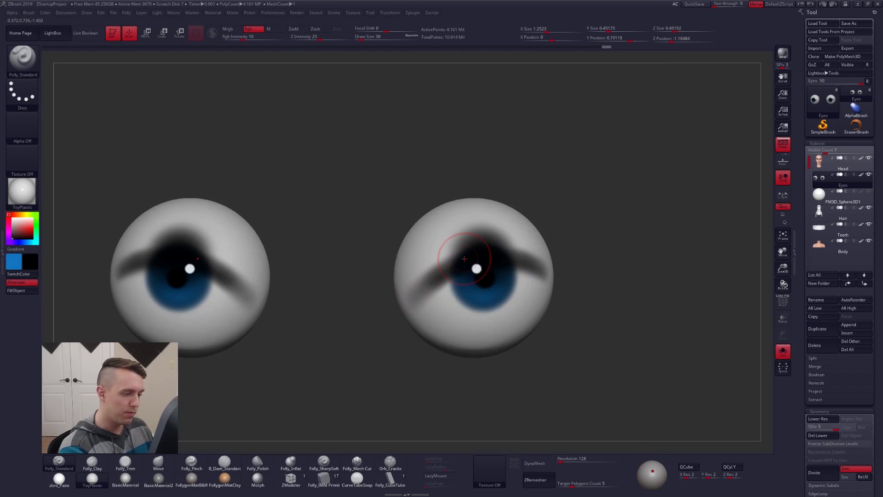
right_drag(506, 264, 465, 261)
mouse_move(539, 266)
mouse_down()
mouse_move(575, 277)
mouse_move(544, 264)
mouse_move(582, 270)
mouse_move(550, 264)
mouse_up()
shift+right_drag(556, 278, 554, 279)
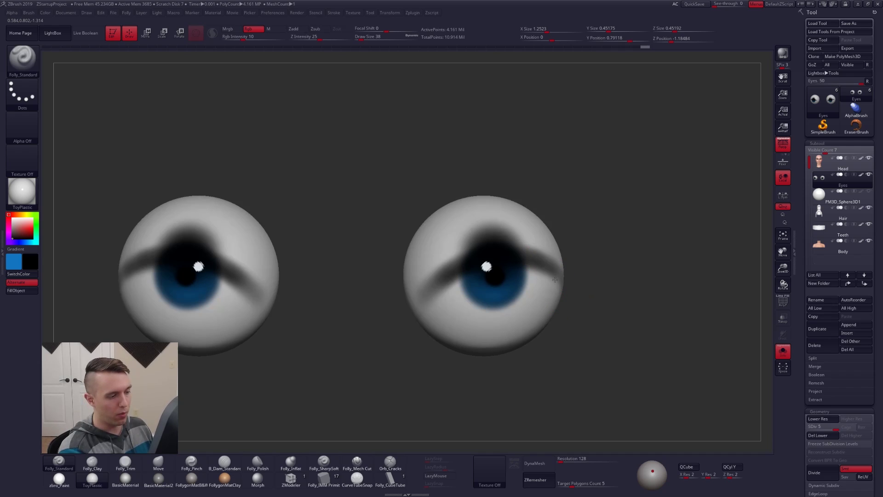
key(shift+s)
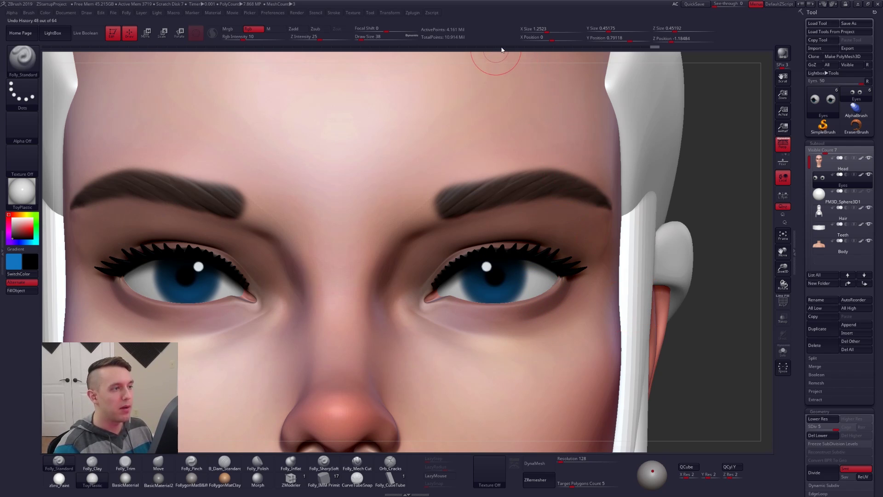
Compare the eyes before and after the lash shadows through the undo history and return to the shadowed version.
mouse_move(502, 49)
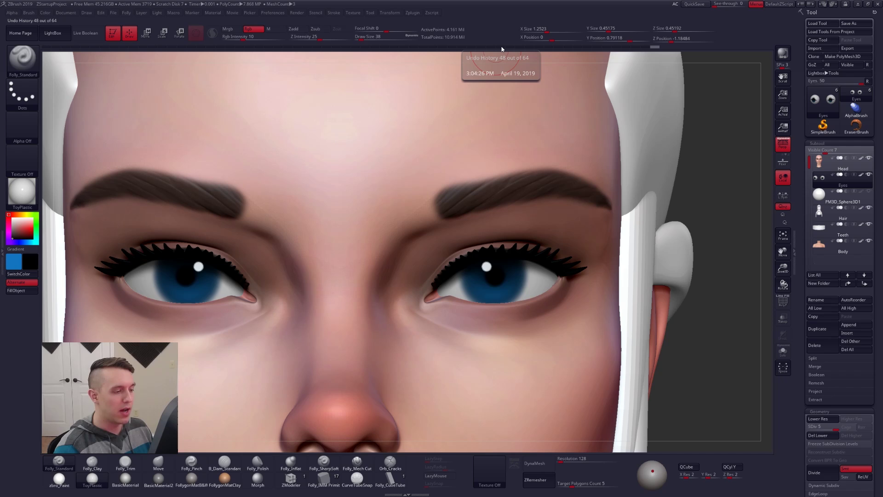
click(502, 48)
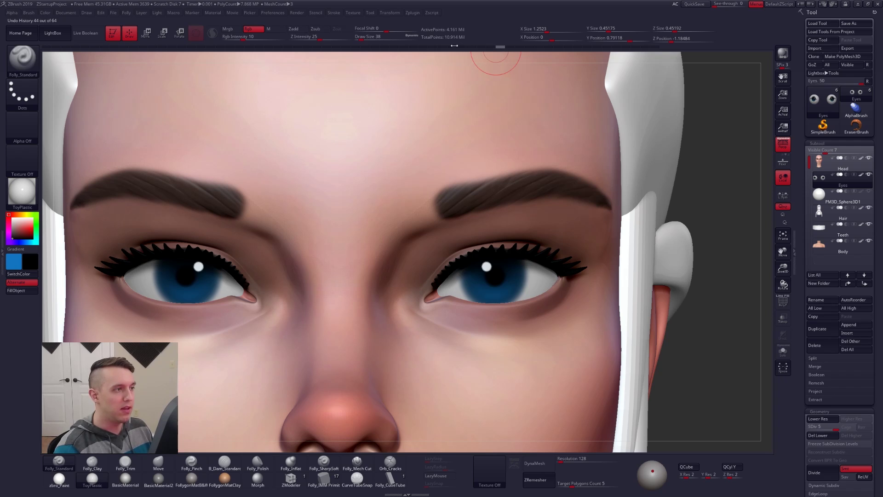
click(423, 47)
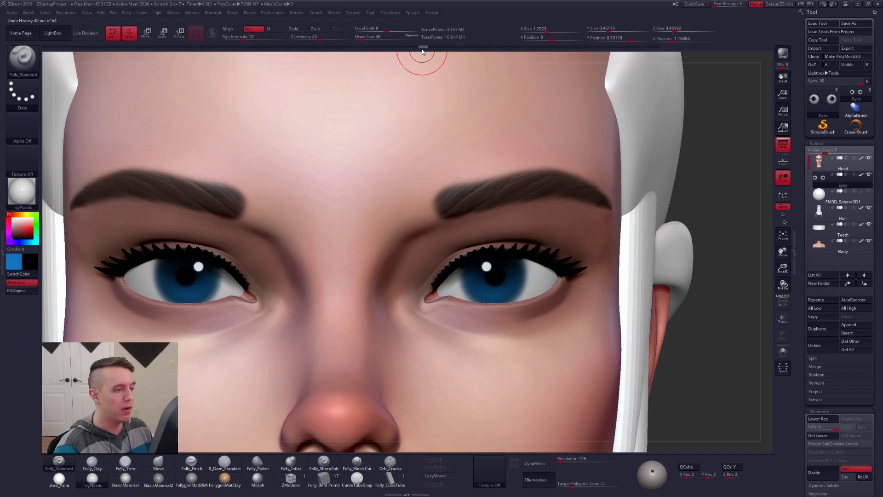
click(376, 48)
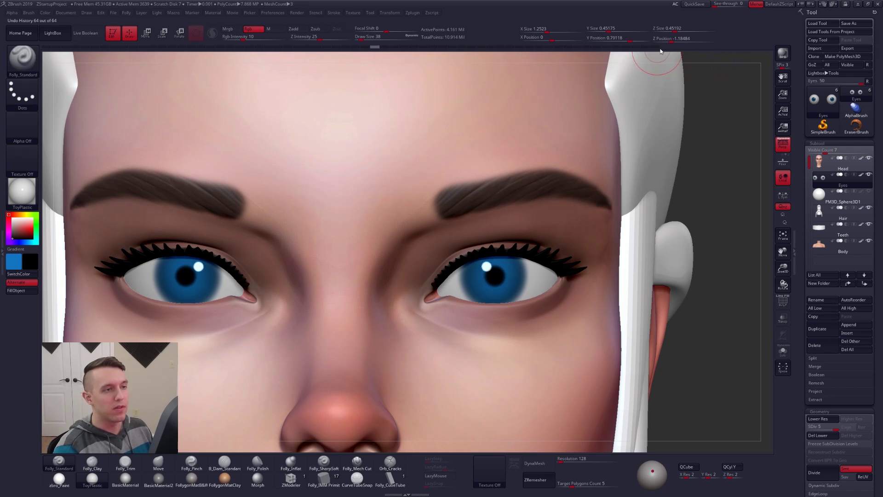
mouse_move(658, 50)
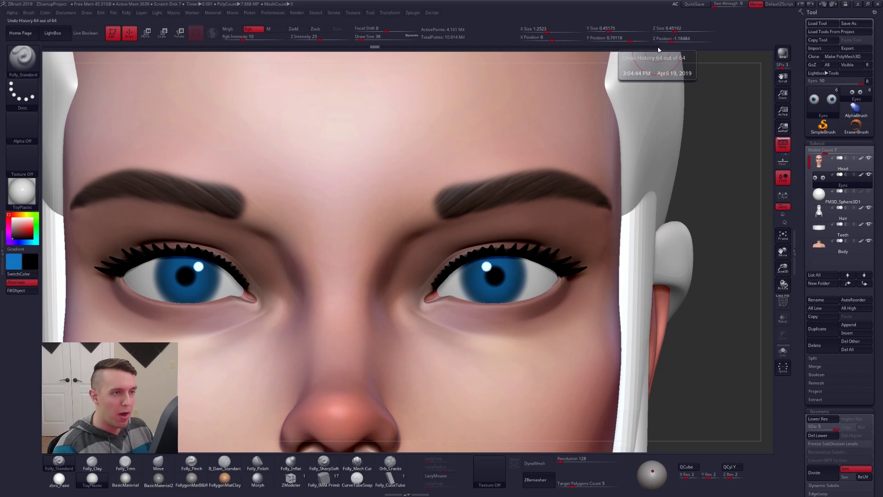
click(658, 48)
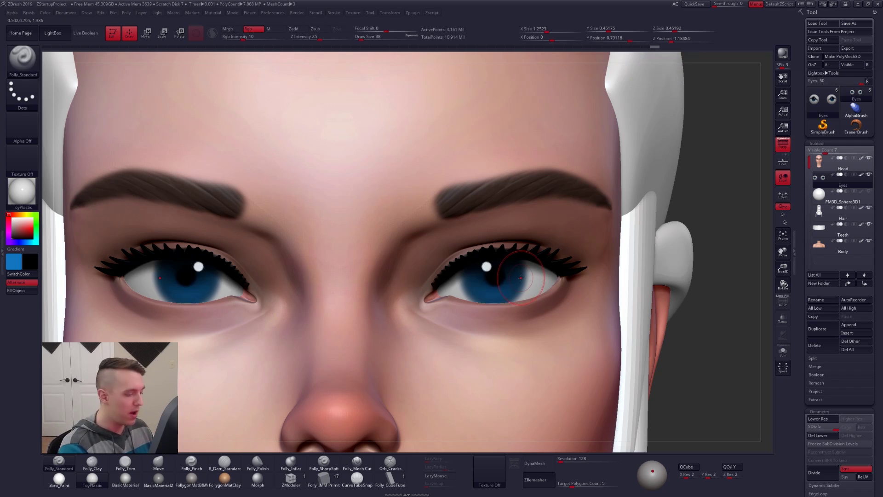
Switch the paint colour to light blue and reduce the brush to Draw Size 21 for the irises.
key(v)
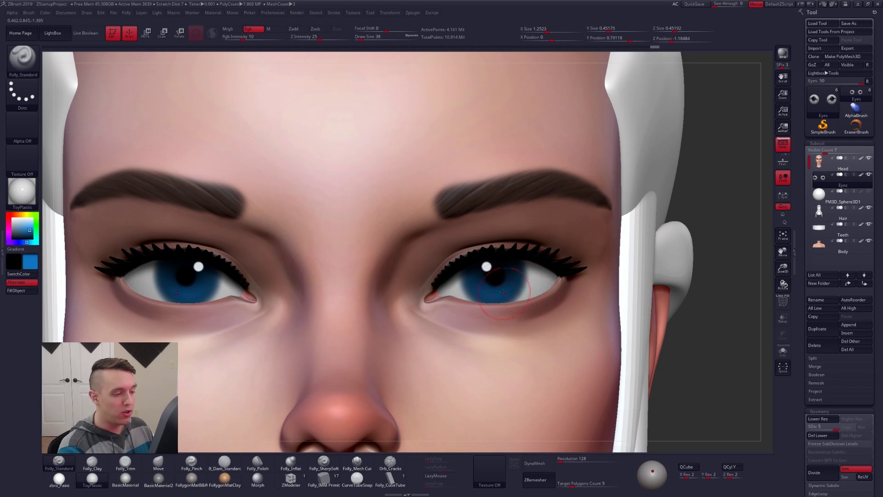
click(30, 223)
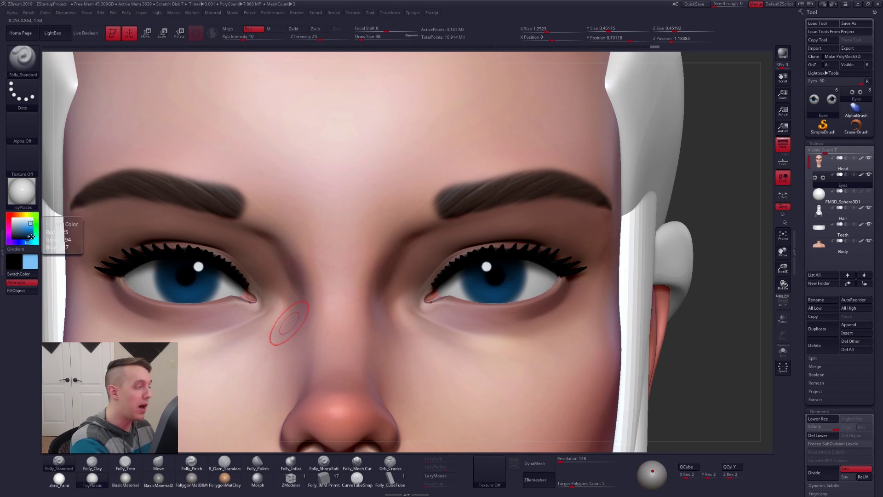
key(alt+s)
key(space)
drag(497, 284, 495, 284)
click(495, 285)
right_drag(495, 284, 481, 285)
mouse_move(480, 285)
ctrl+right_down()
mouse_move(480, 298)
mouse_move(490, 298)
ctrl+right_up()
key(ctrl+shift+s)
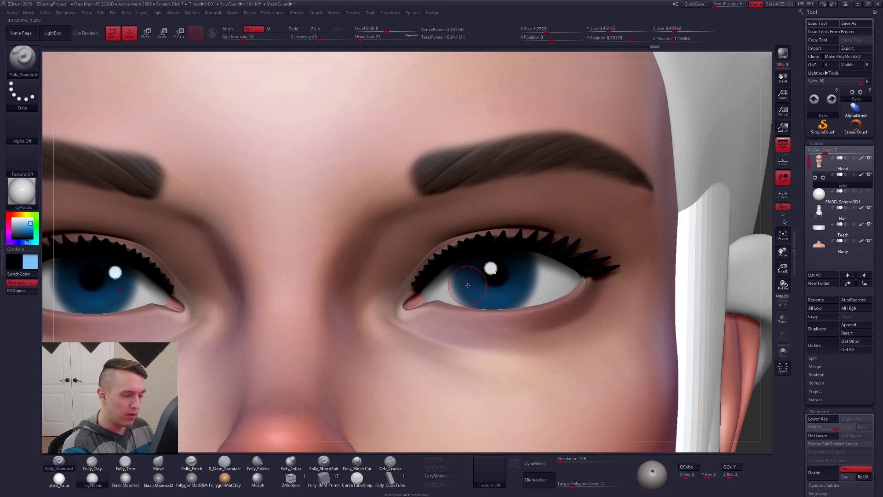
Brighten the lower part of both irises with light blue at Draw Size 20 and check the full face.
key(space)
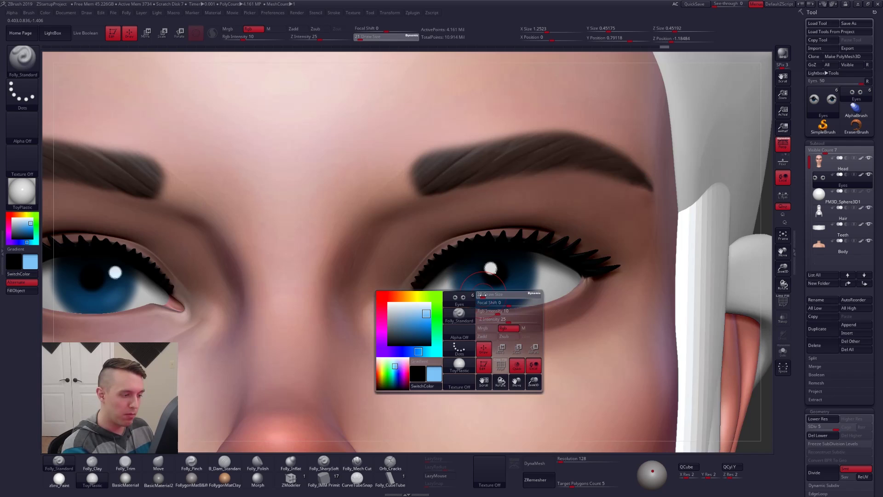
key(ctrl)
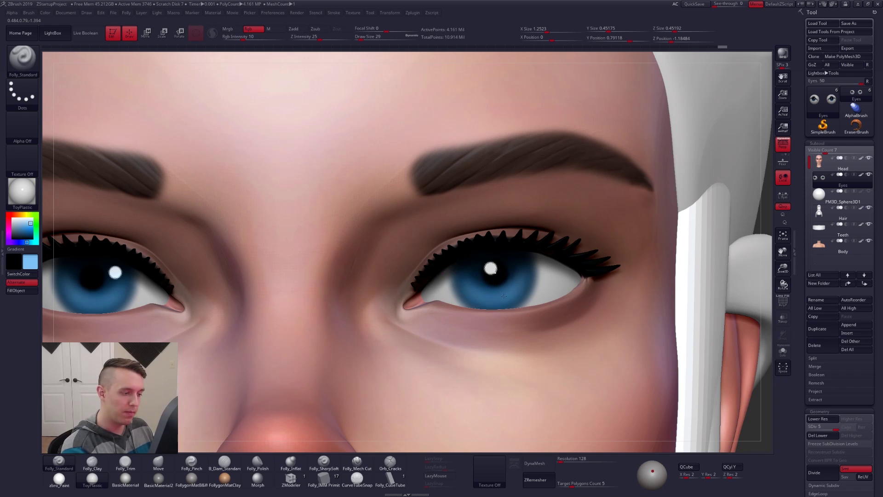
shift+right_drag(495, 314, 530, 339)
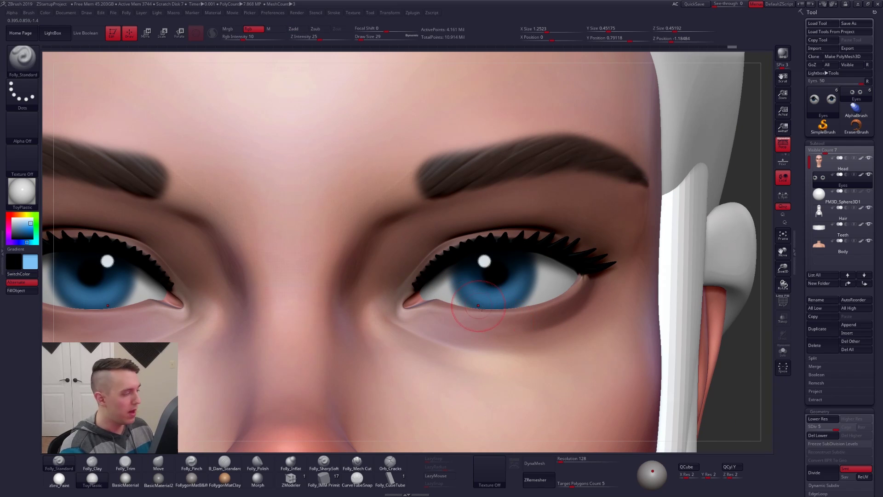
ctrl+right_drag(447, 273, 571, 339)
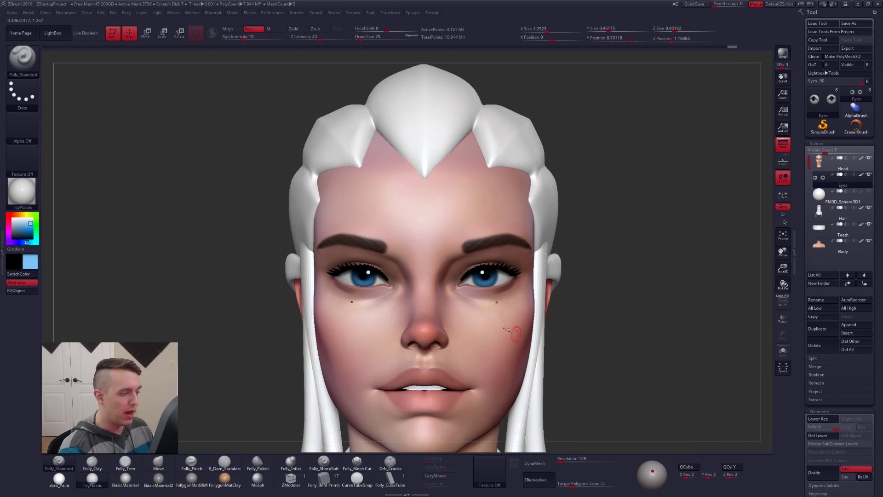
mouse_move(489, 301)
ctrl+right_down()
mouse_move(495, 331)
mouse_move(509, 301)
ctrl+right_up()
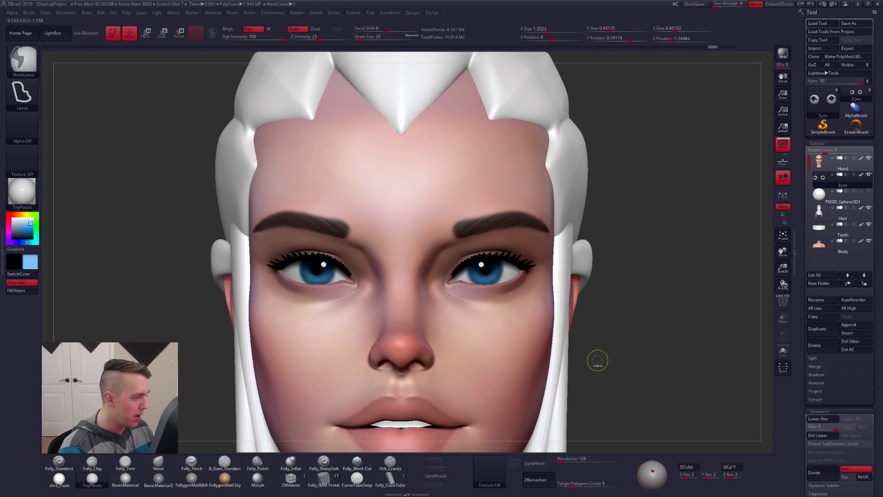
key(ctrl+shift)
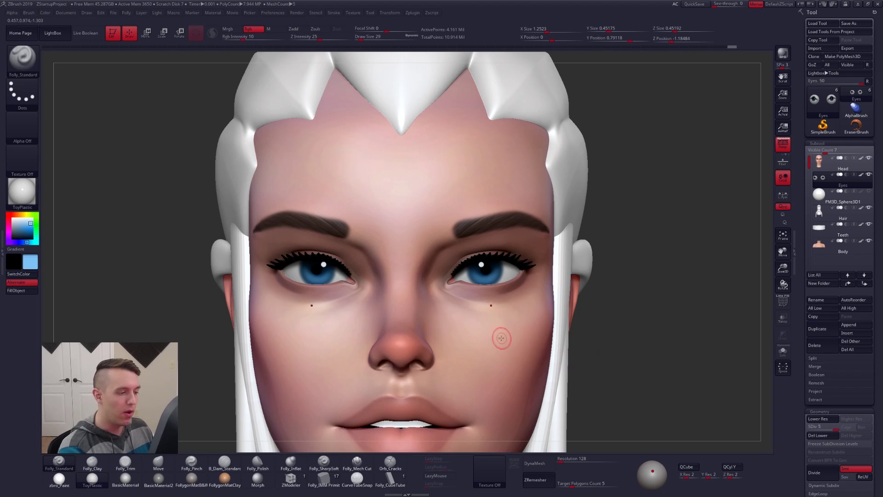
right_drag(502, 339, 502, 336)
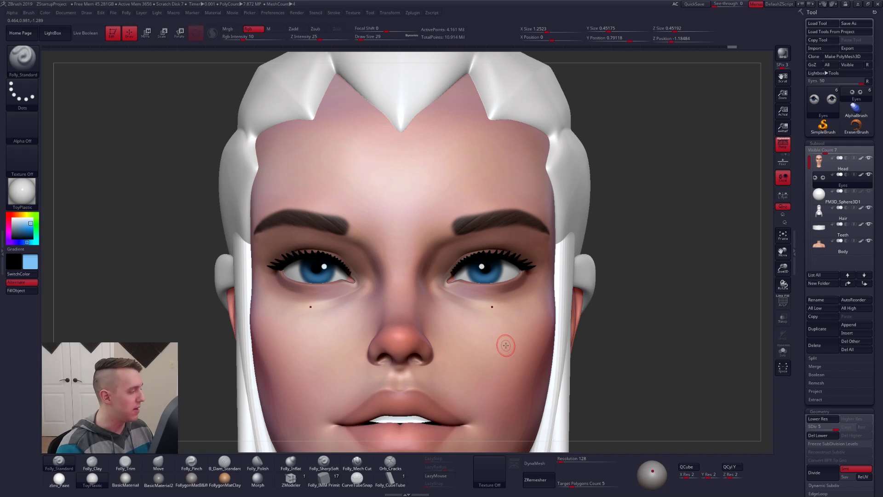
Sample the off-white of the eyes, shift it to a very pale pink, and paint it on the whites beside the irises.
key(c)
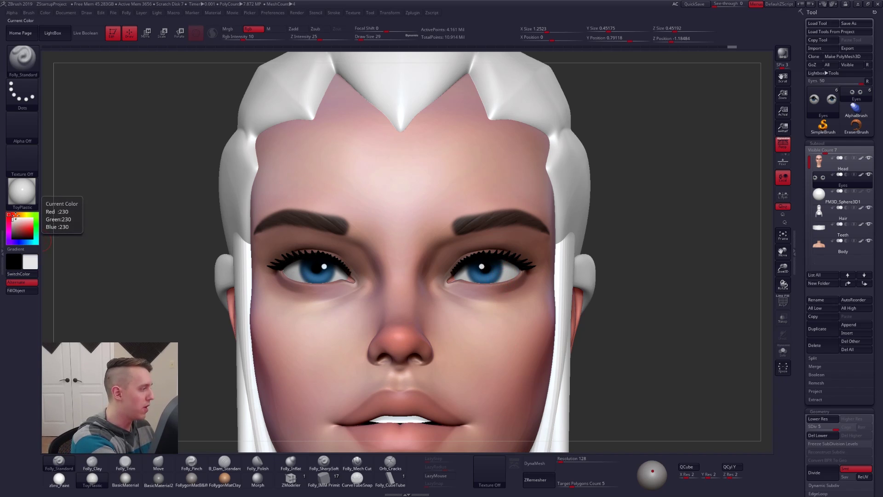
click(14, 220)
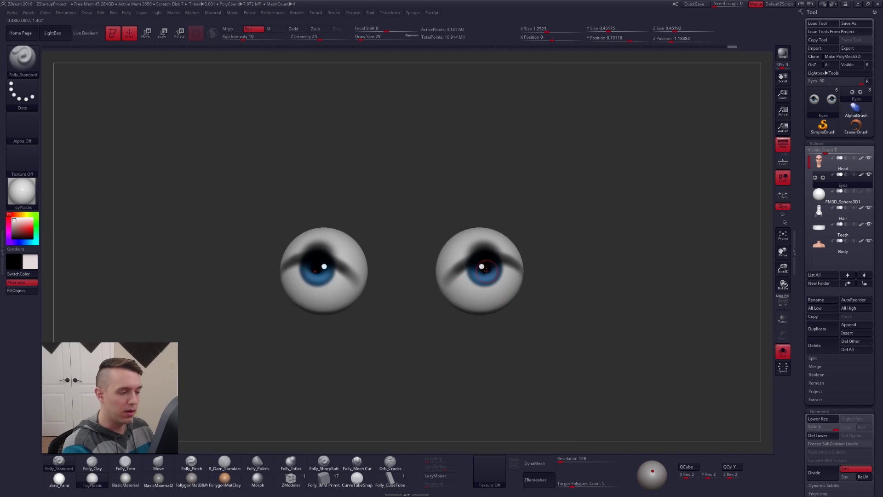
ctrl+right_drag(479, 269, 489, 297)
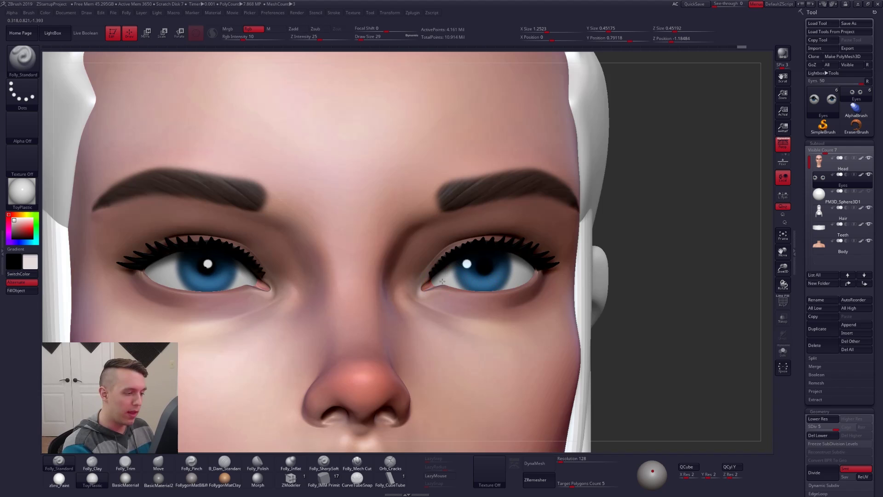
right_drag(448, 286, 520, 275)
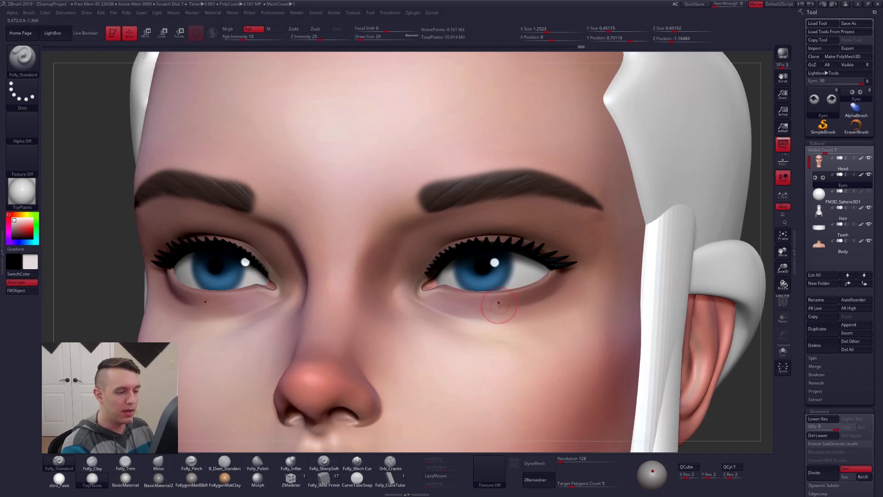
right_drag(465, 304, 349, 303)
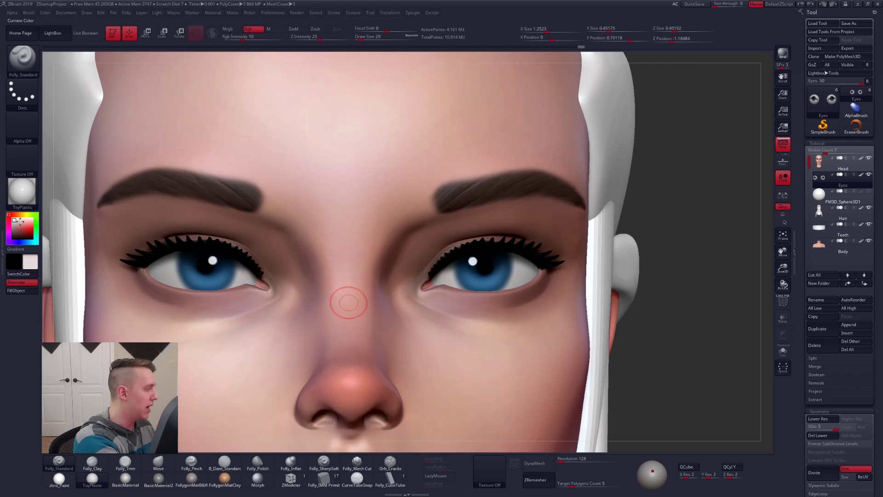
Tint the lower whites on both sides of the irises with a stronger soft pink, then sample a pale off-white from the eye.
key(c)
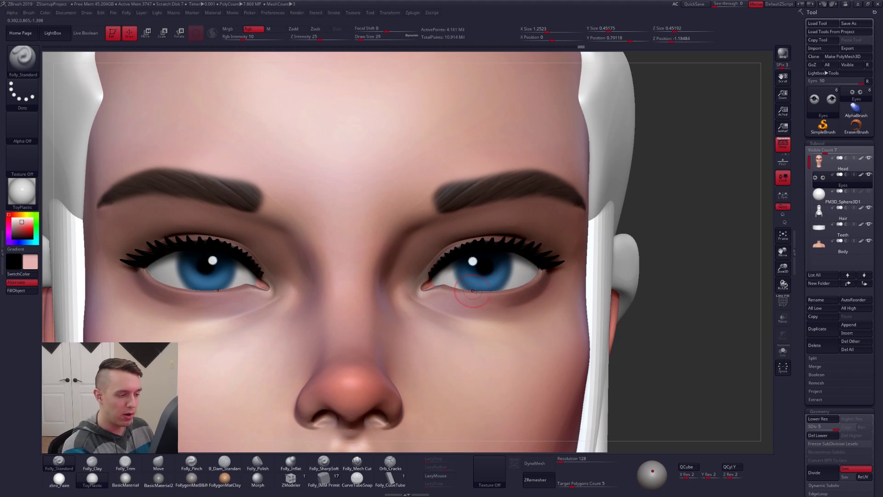
key(shift+s)
drag(563, 279, 543, 275)
key(shift+s)
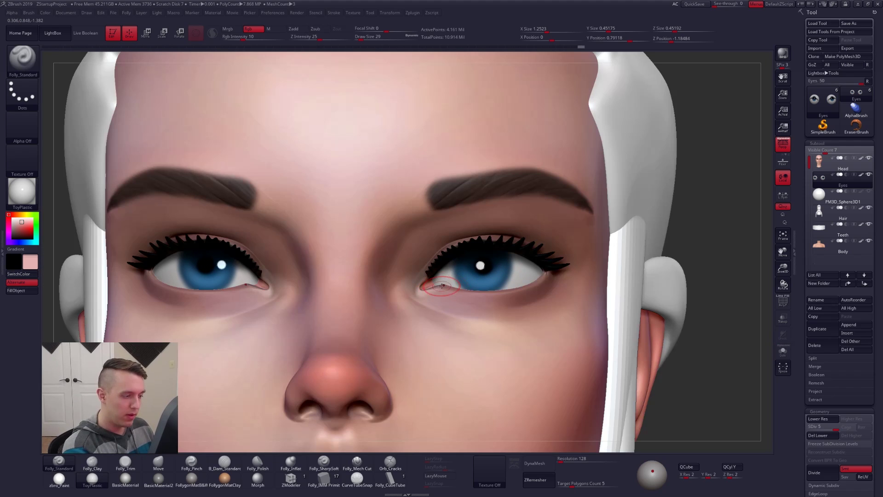
key(shift+s)
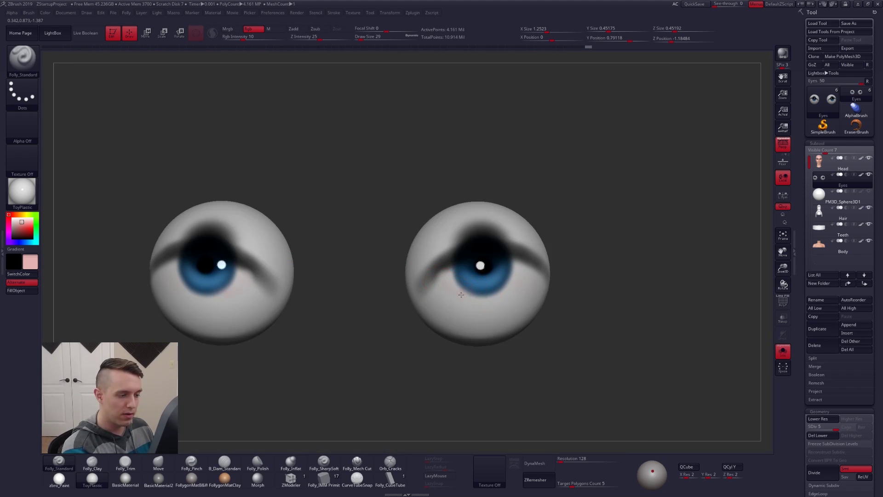
key(shift+s)
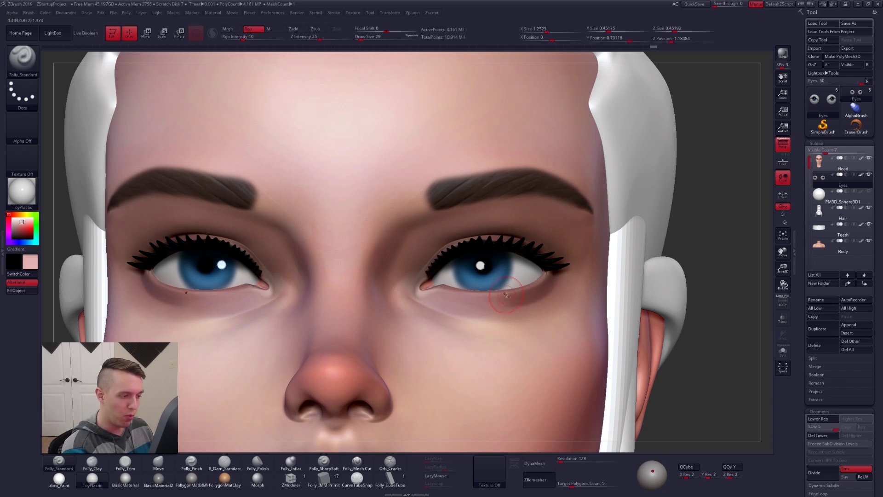
shift+right_drag(505, 309, 504, 317)
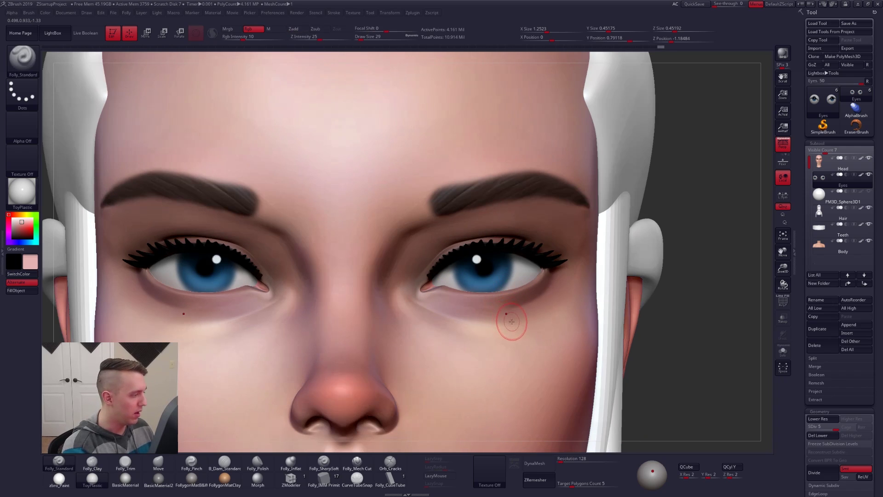
key(c)
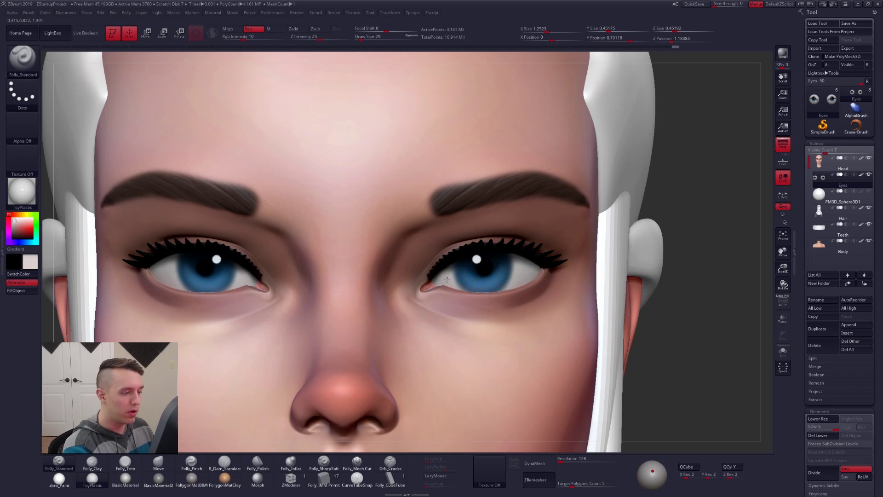
key(shift+s)
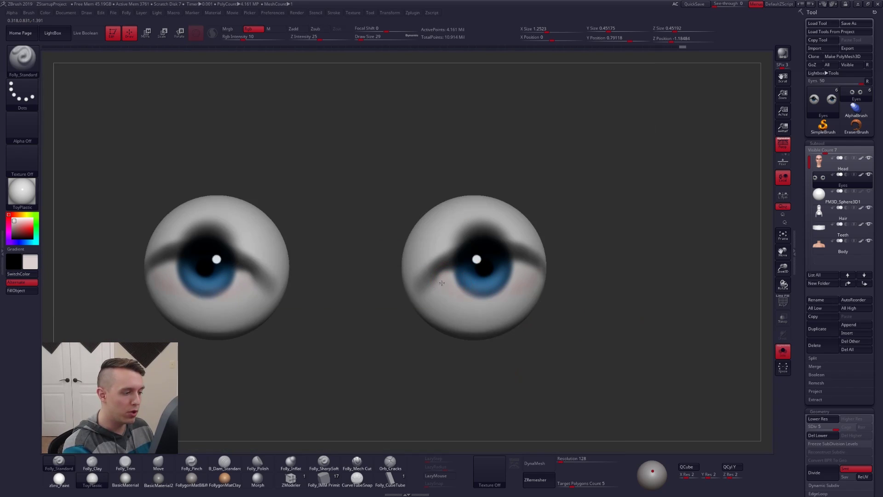
Deepen the black lash shadow toward the inner and outer corners of the eyeballs at Draw Size 43.
key(c)
key(space)
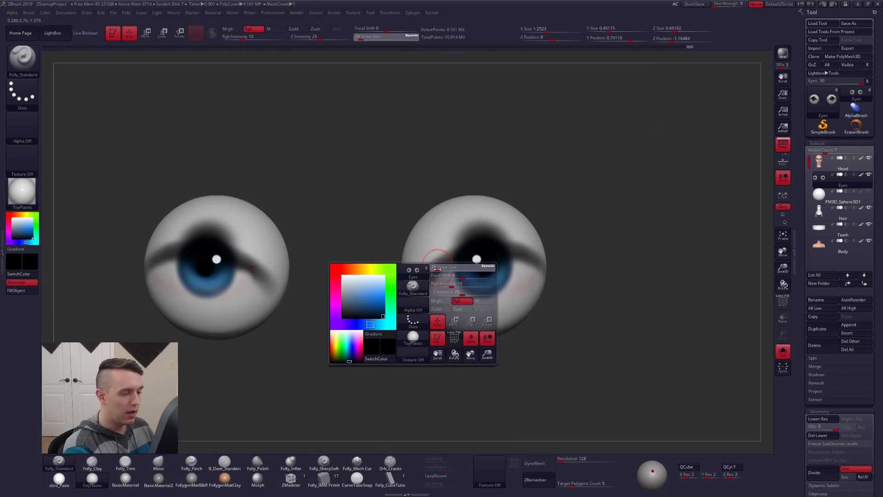
mouse_move(437, 269)
mouse_down()
mouse_move(506, 248)
mouse_move(548, 271)
mouse_up()
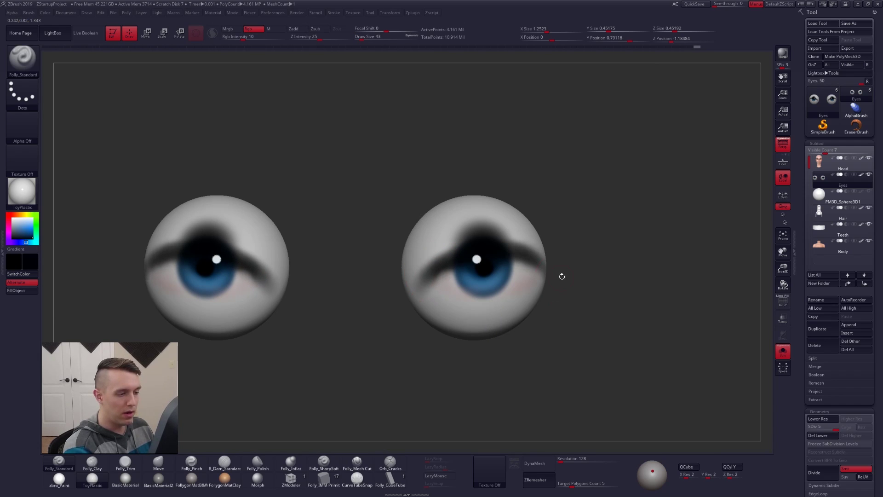
key(shift+alt+s)
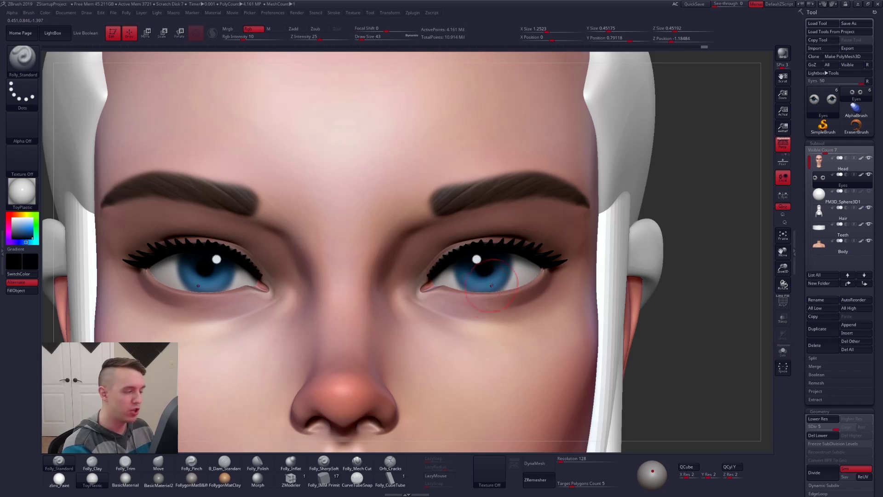
right_drag(516, 271, 509, 274)
key(shift+alt+s)
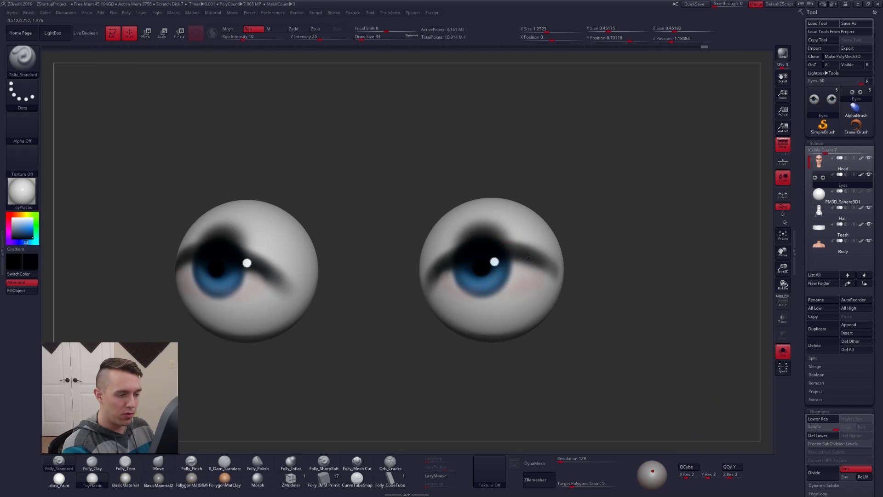
Darken the rims of both irises with fine black strokes at Draw Size 7 on the isolated eyeballs, and bring back the full head.
right_drag(515, 262, 494, 287)
key(shift+alt+s)
key(shift+alt+s)
ctrl+right_drag(494, 287, 513, 307)
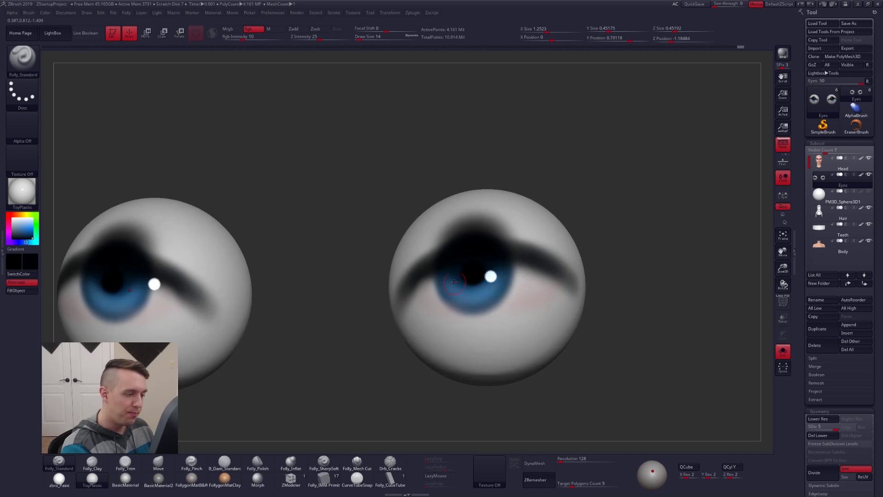
right_drag(466, 279, 494, 279)
key(space)
drag(467, 281, 463, 280)
right_drag(448, 278, 465, 278)
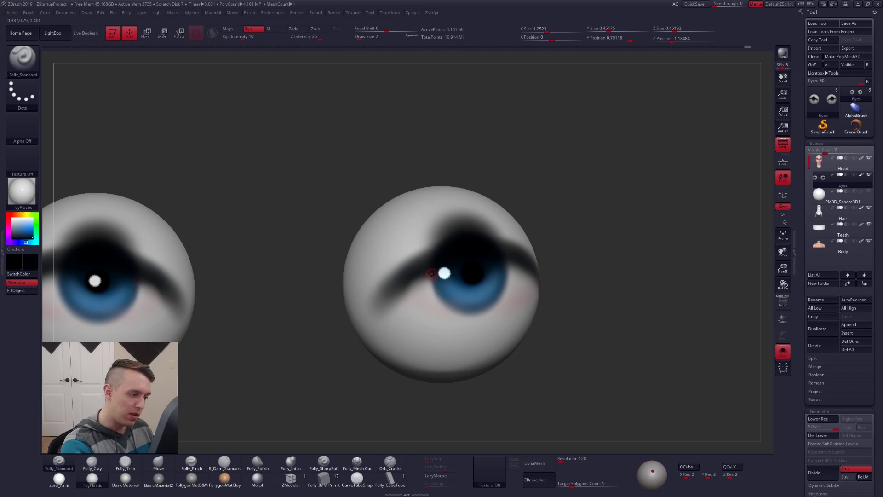
right_drag(465, 317, 451, 309)
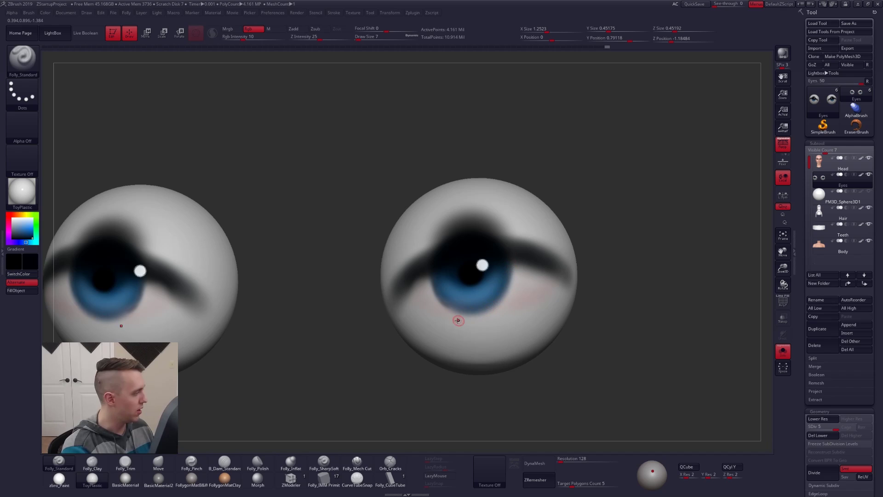
right_drag(467, 314, 453, 312)
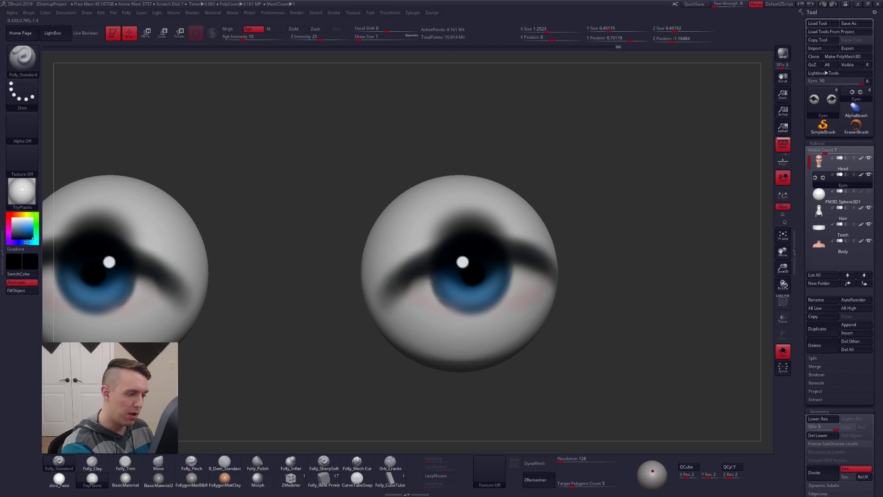
ctrl+right_drag(468, 318, 445, 334)
key(shift+s)
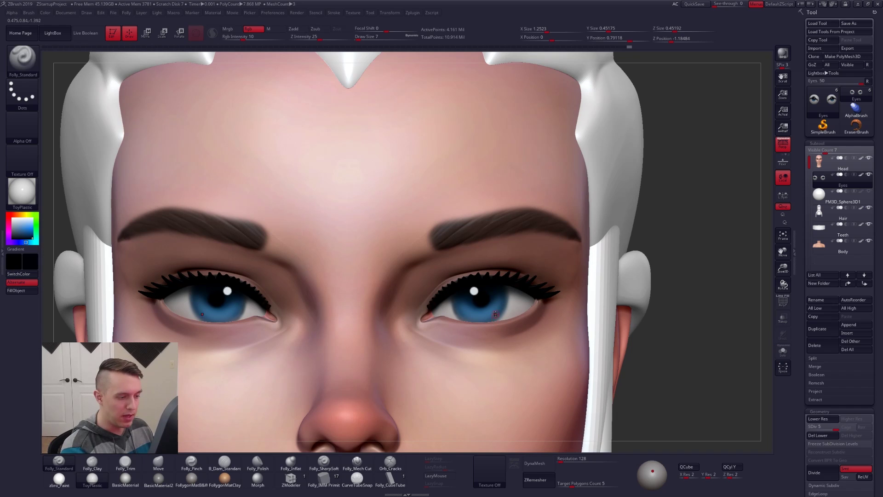
Touch up the iris edges with blue and off-white sampled from the eyes, and check the result on the whole bust.
key(c)
right_drag(497, 316, 473, 315)
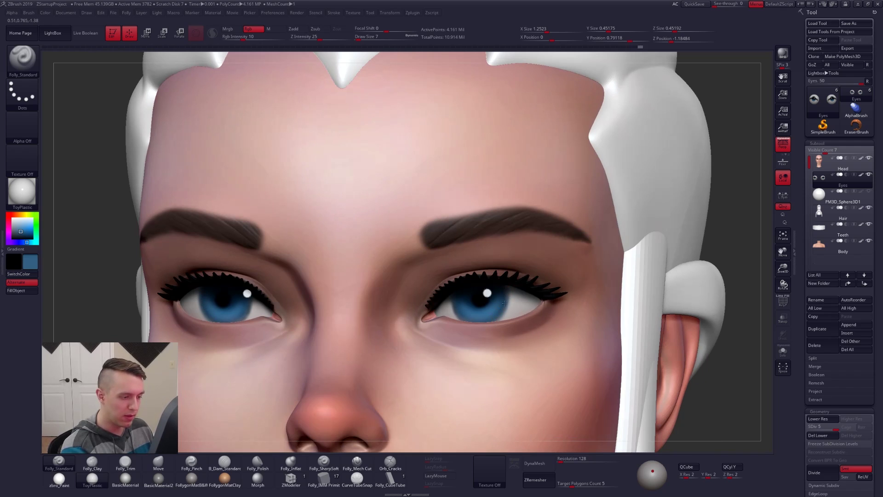
key(c)
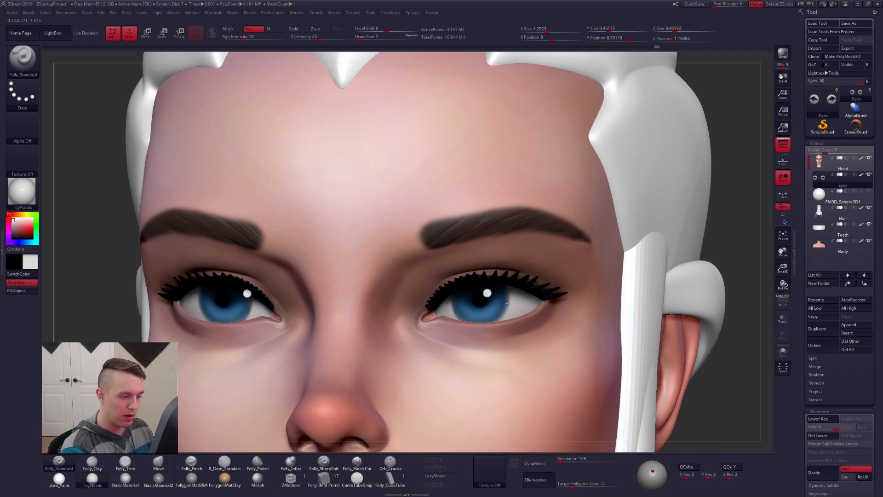
right_drag(506, 313, 568, 312)
key(c)
alt+right_drag(590, 375, 585, 360)
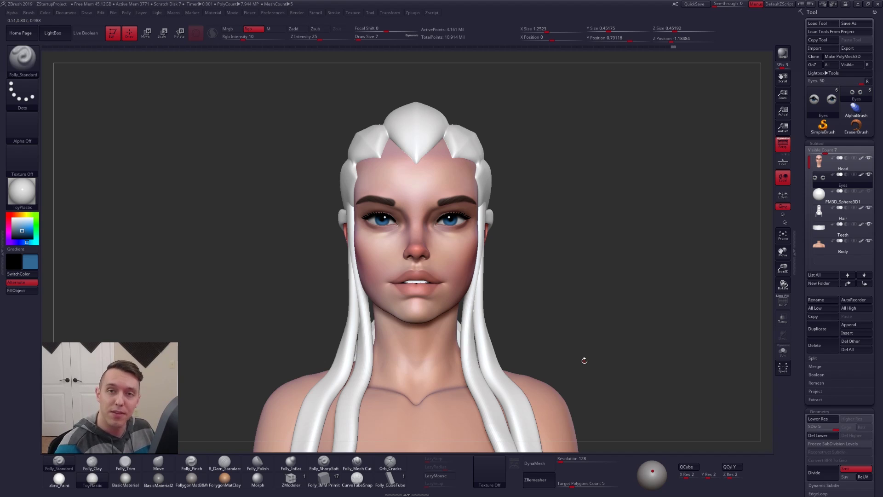
key(bracketright)
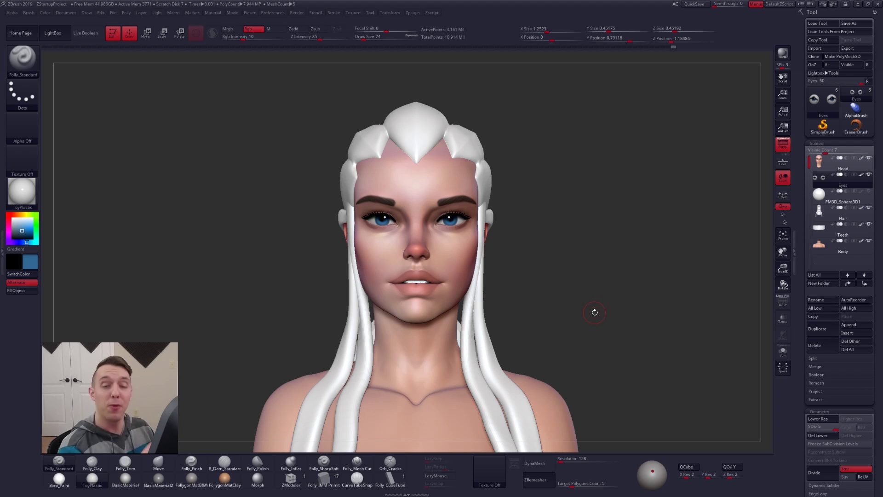